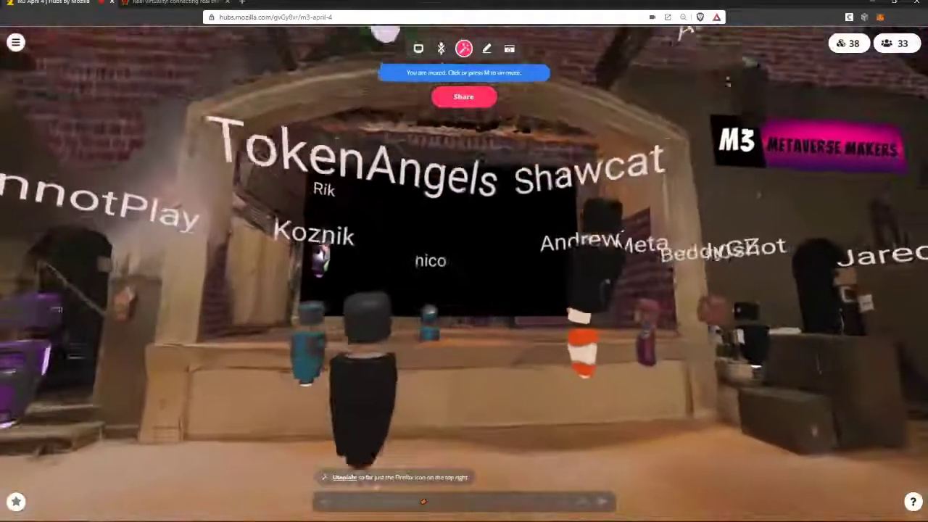
# Thank the room in chat for the VRChat mixer, then walk up toward the stage screen.
pyautogui.click(423, 500)
pyautogui.write('thx koola')
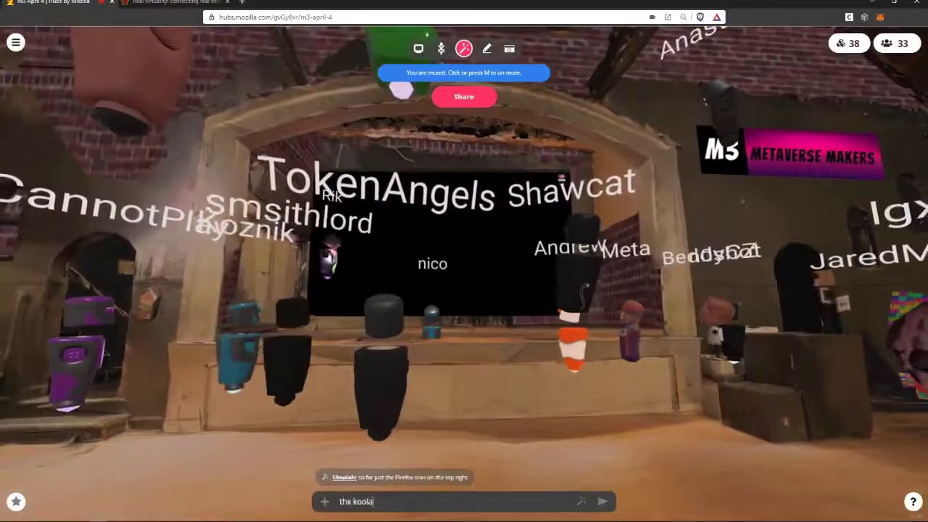
pyautogui.write('la, hope u make i')
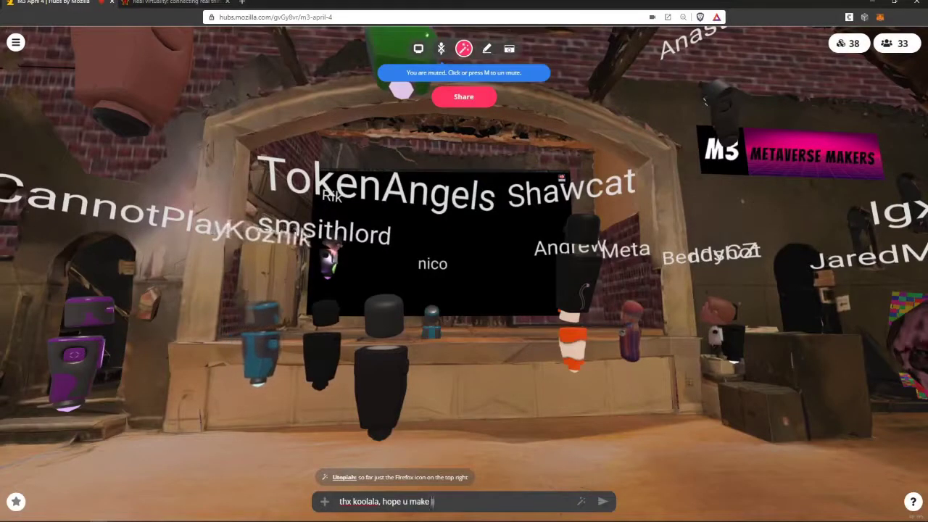
pyautogui.write('t to vrchat ')
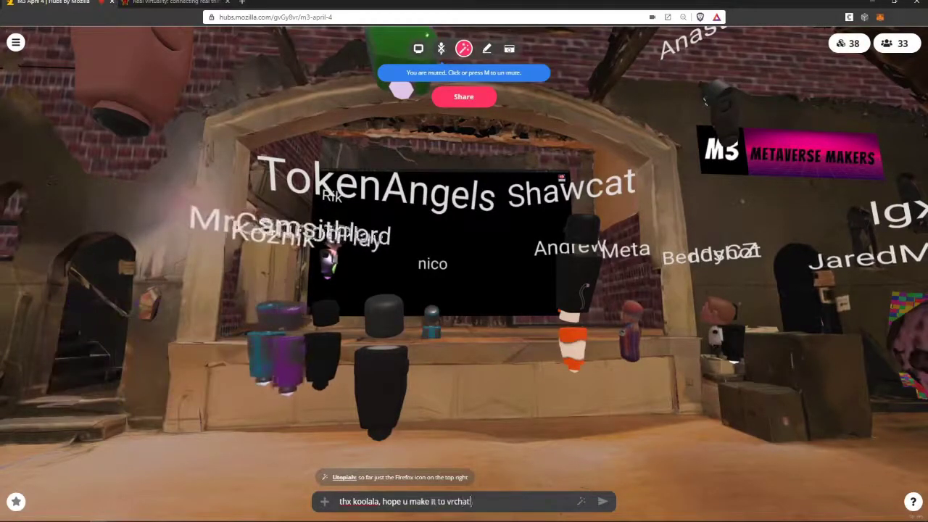
pyautogui.write('mixed!')
pyautogui.press('Return')
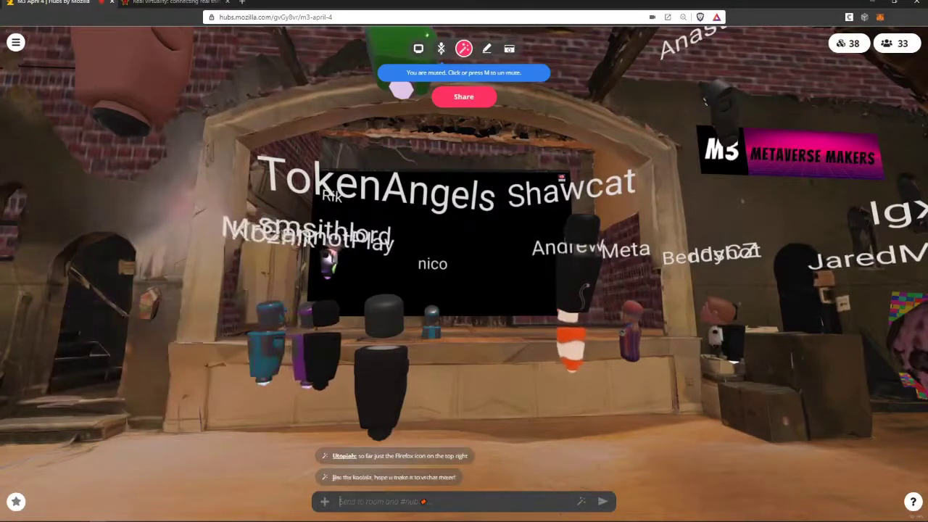
pyautogui.press('w')
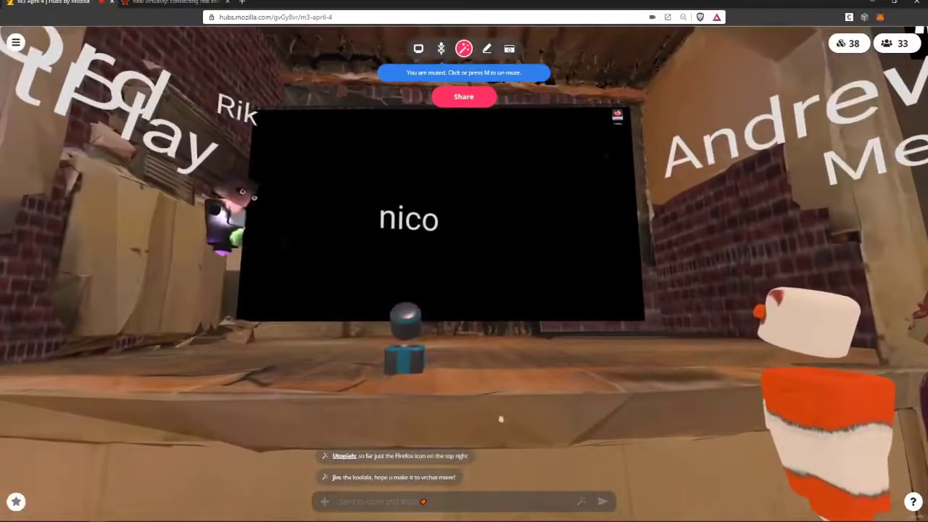
pyautogui.click(450, 501)
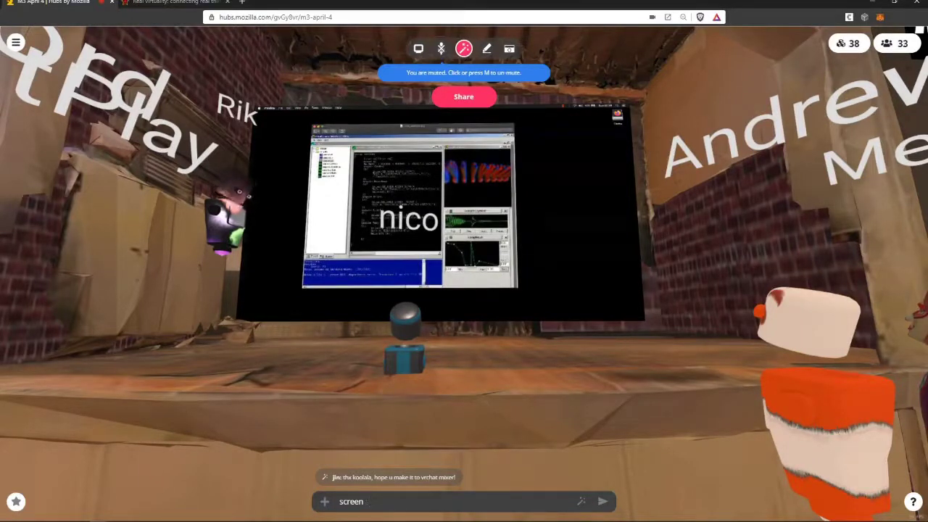
pyautogui.press('space')
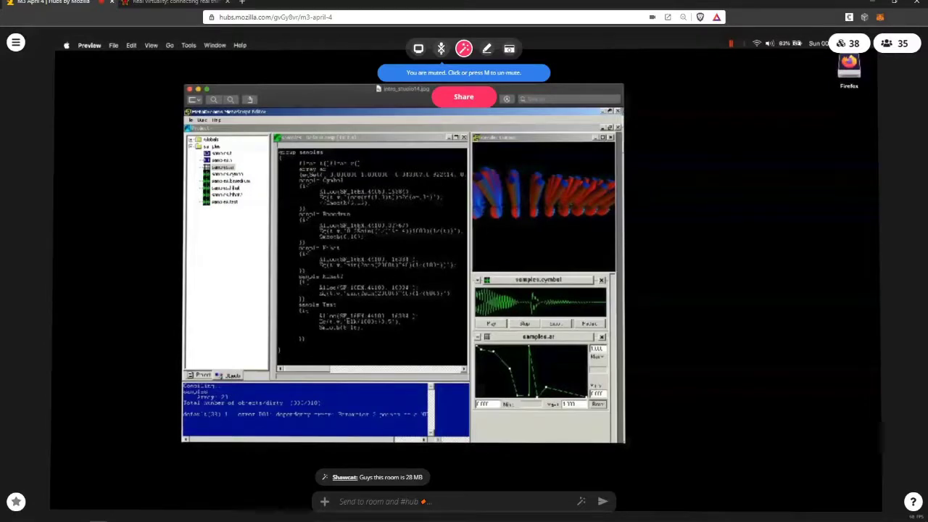
pyautogui.press('Escape')
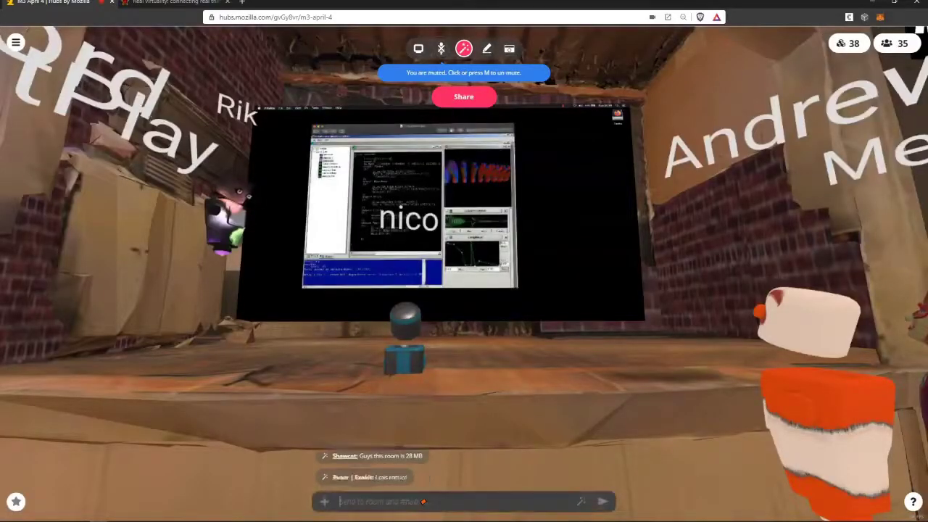
pyautogui.write('chonky')
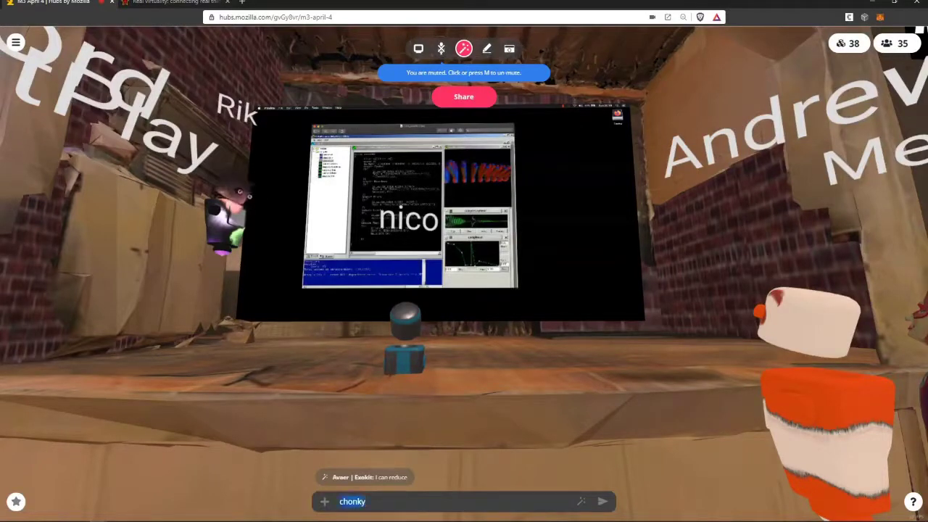
pyautogui.press('space')
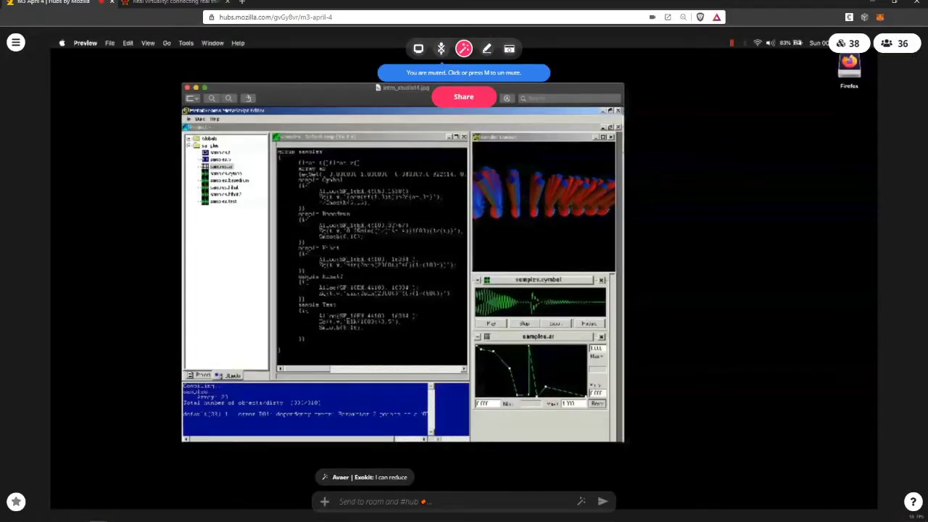
# Close the enlarged screen and look across the hall and up toward the ceiling.
pyautogui.press('space')
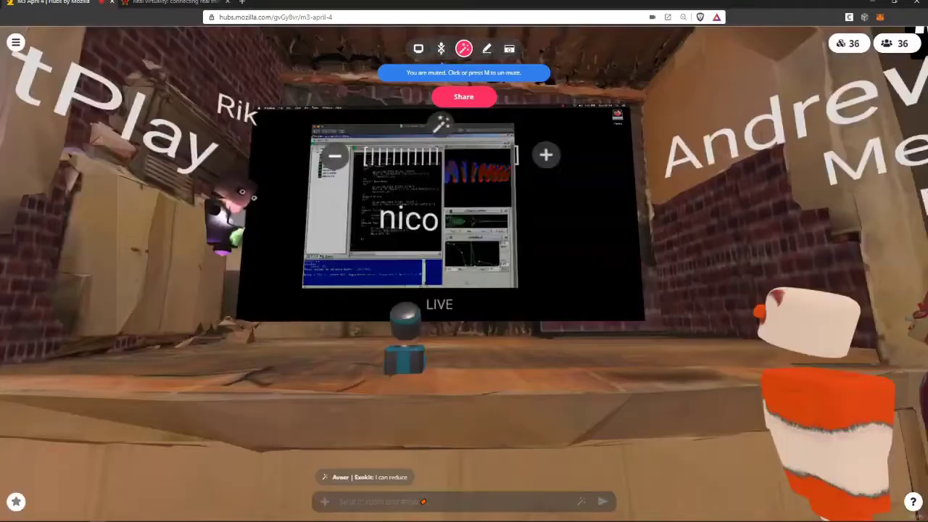
pyautogui.moveTo(580, 87)
pyautogui.mouseDown()
pyautogui.moveTo(430, 87)
pyautogui.moveTo(526, 36)
pyautogui.mouseUp()
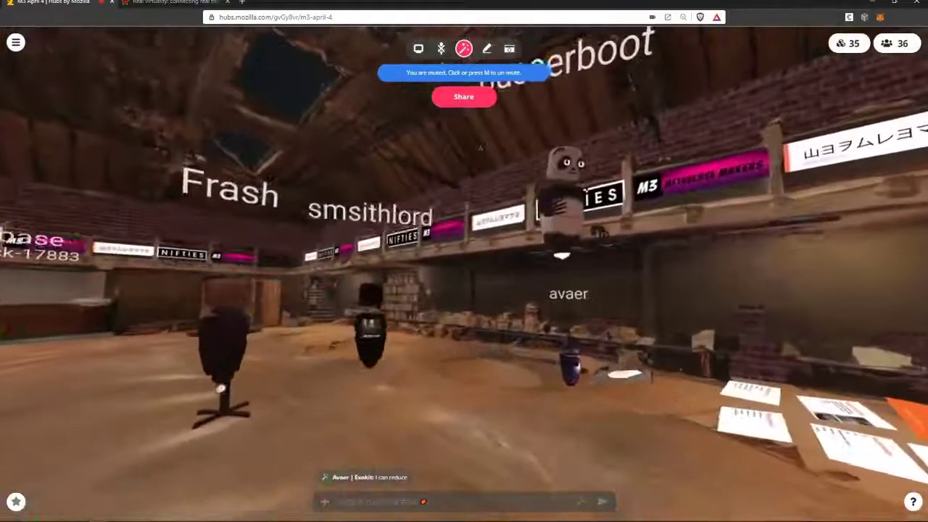
pyautogui.moveTo(527, 36)
pyautogui.mouseDown()
pyautogui.moveTo(362, 217)
pyautogui.moveTo(534, 453)
pyautogui.moveTo(766, 408)
pyautogui.mouseUp()
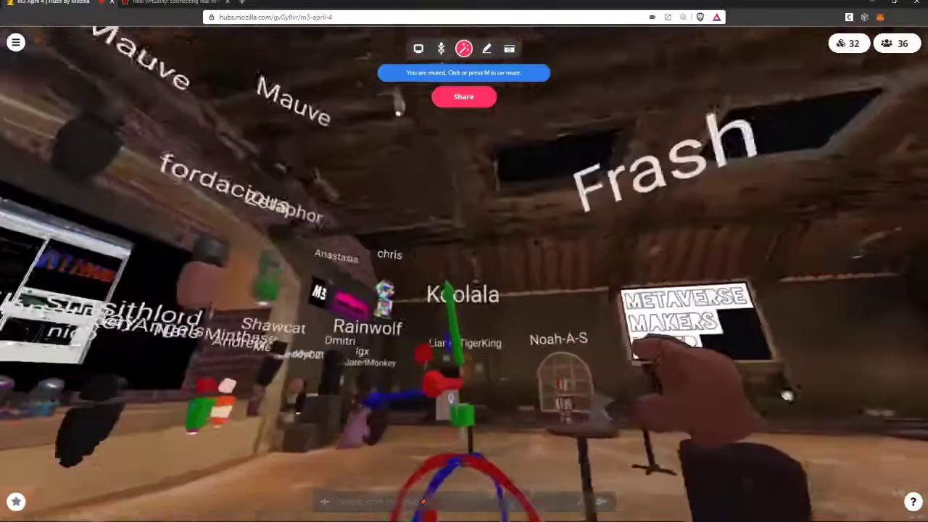
pyautogui.moveTo(767, 408)
pyautogui.mouseDown()
pyautogui.moveTo(767, 356)
pyautogui.moveTo(859, 390)
pyautogui.mouseUp()
pyautogui.moveTo(697, 339); pyautogui.dragTo(497, 419)
# Toggle the paused avatar options and turn to face the crowd near the tables.
pyautogui.press('Tab')
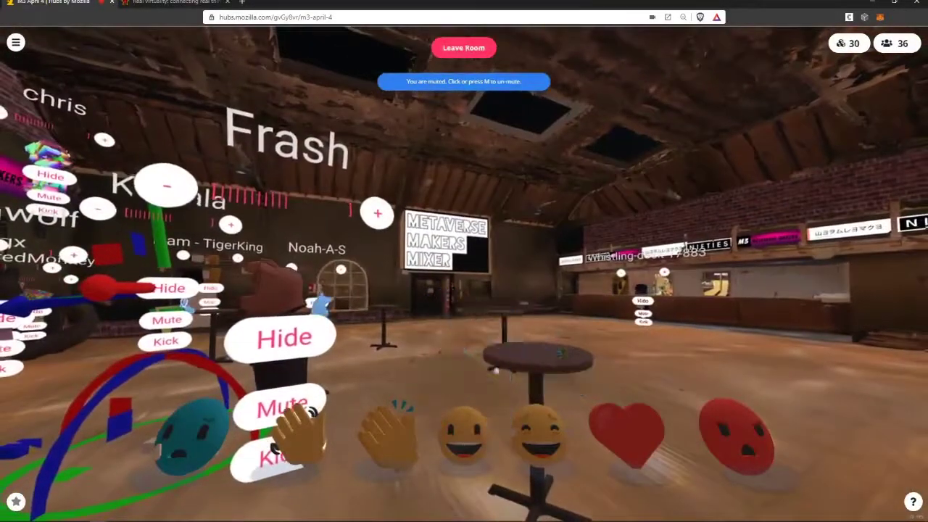
pyautogui.press('Tab')
pyautogui.moveTo(498, 418)
pyautogui.mouseDown()
pyautogui.moveTo(590, 371)
pyautogui.moveTo(419, 411)
pyautogui.mouseUp()
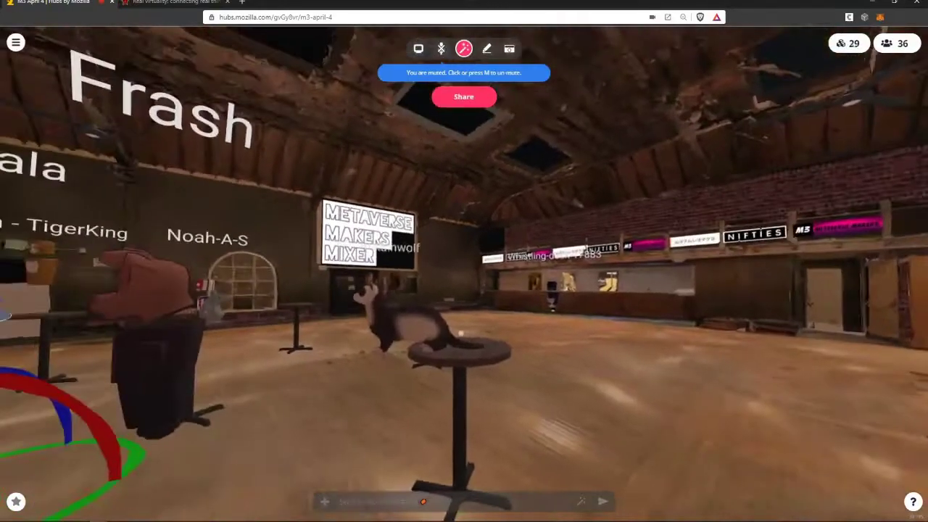
pyautogui.press('Tab')
pyautogui.press('Tab')
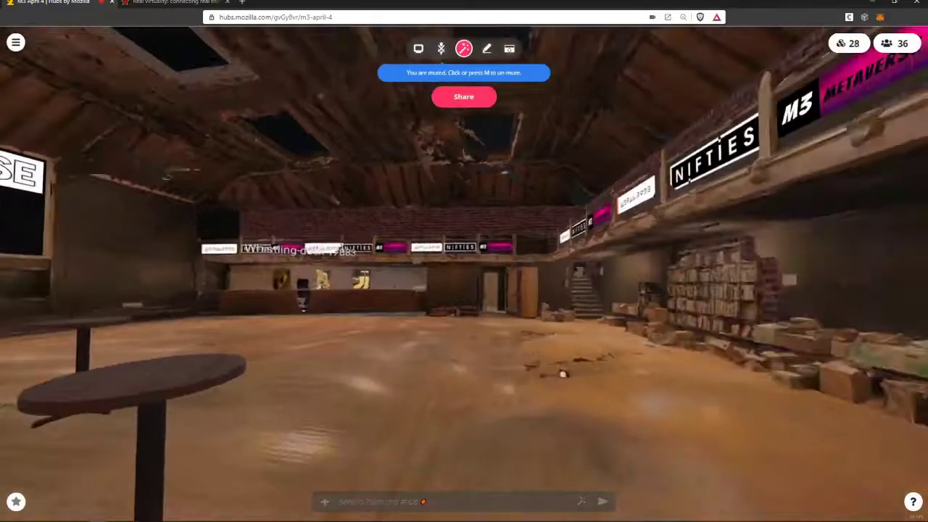
pyautogui.moveTo(437, 373)
pyautogui.mouseDown()
pyautogui.moveTo(615, 373)
pyautogui.moveTo(313, 355)
pyautogui.moveTo(492, 384)
pyautogui.moveTo(510, 397)
pyautogui.mouseUp()
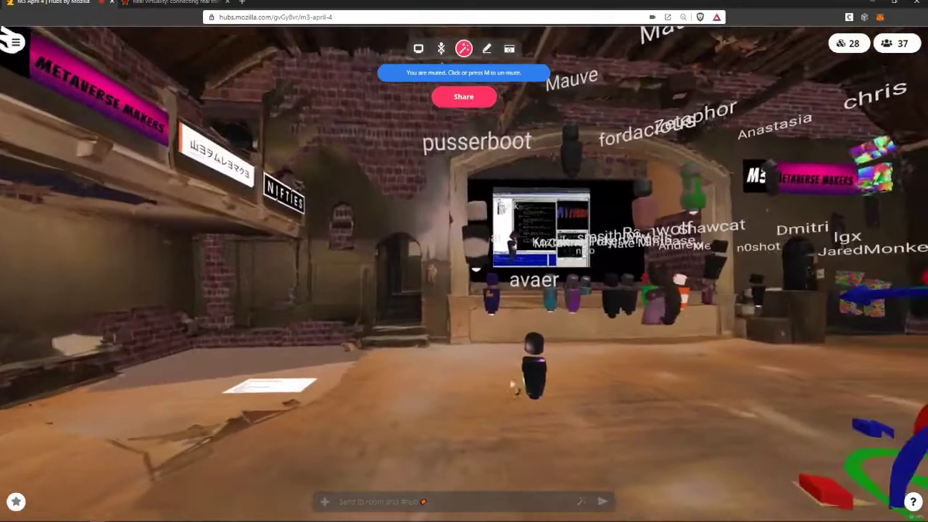
pyautogui.press('space')
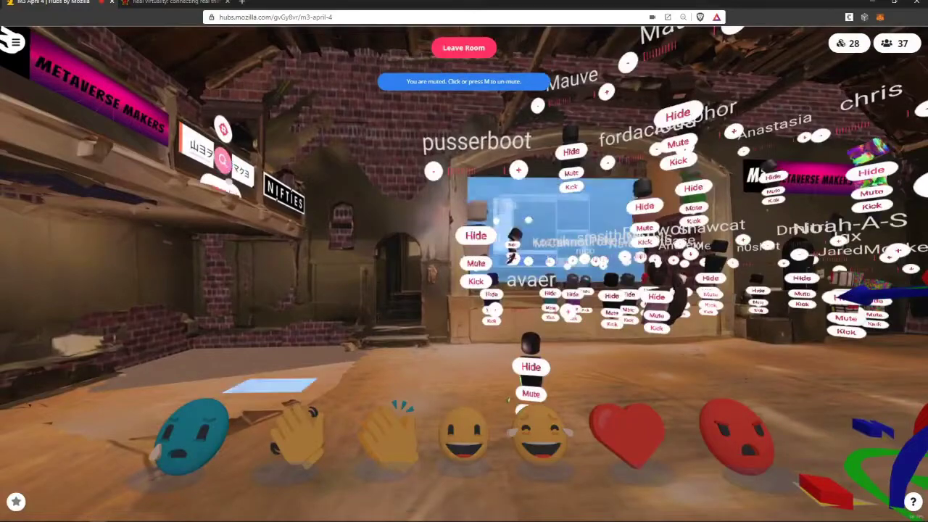
pyautogui.press('space')
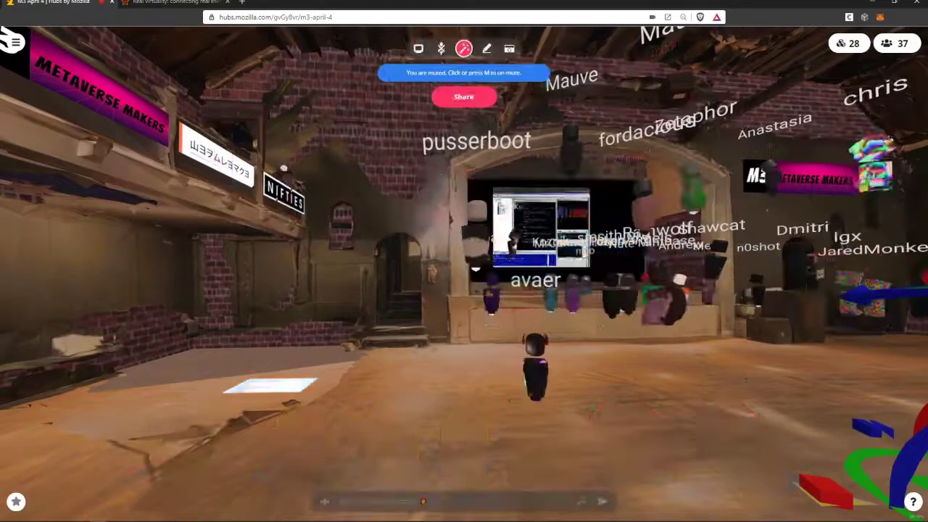
# Walk toward the stage and enlarge the screen showing circles.js and its particle sphere.
pyautogui.press('e')
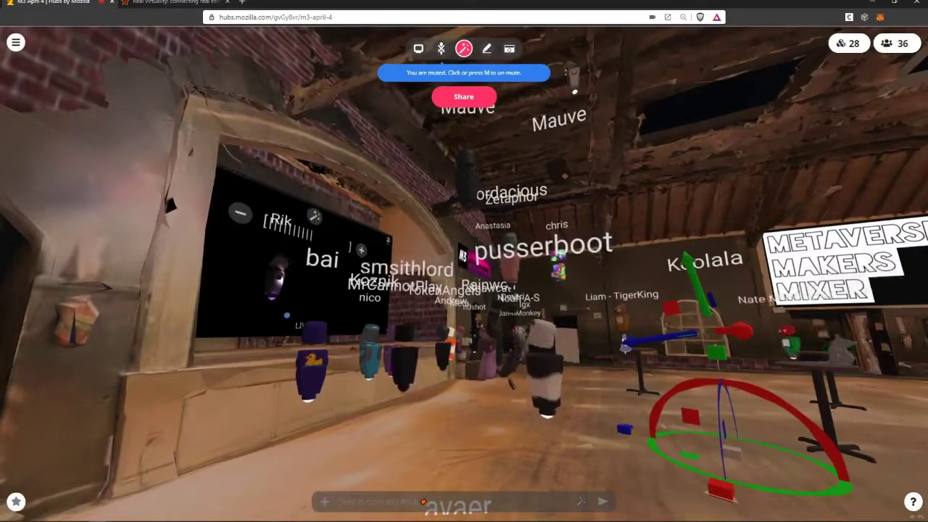
pyautogui.press('space')
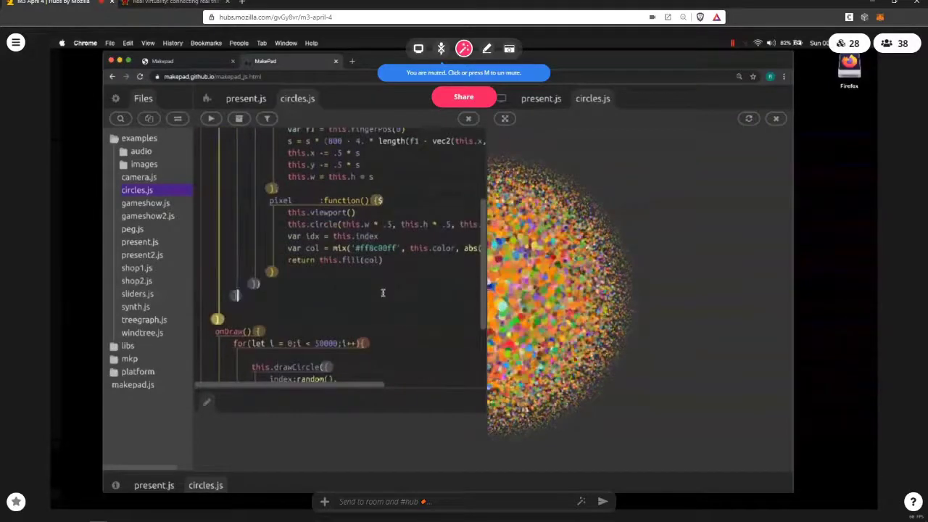
pyautogui.scroll(2, 382, 292)
pyautogui.scroll(3, 383, 292)
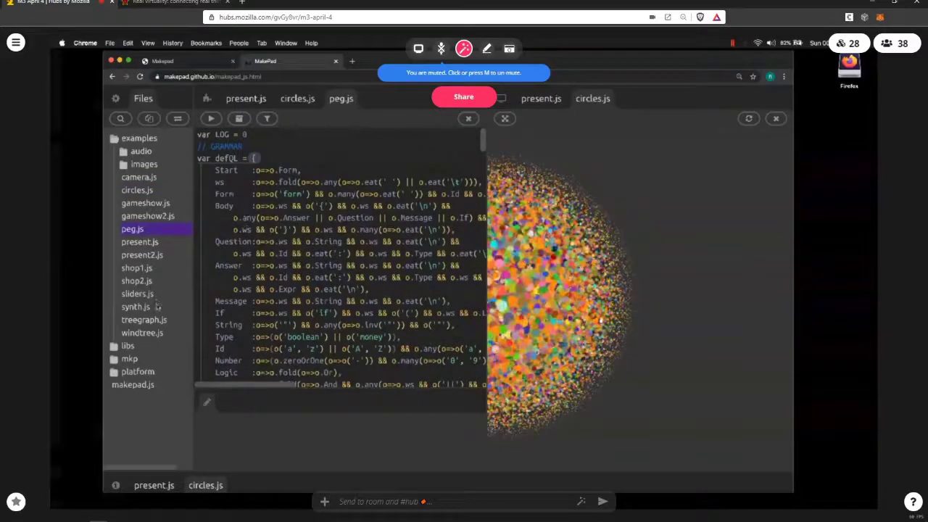
# Operate the enlarged shared screen while the presenter opens the bare example's main.rs.
pyautogui.click(144, 320)
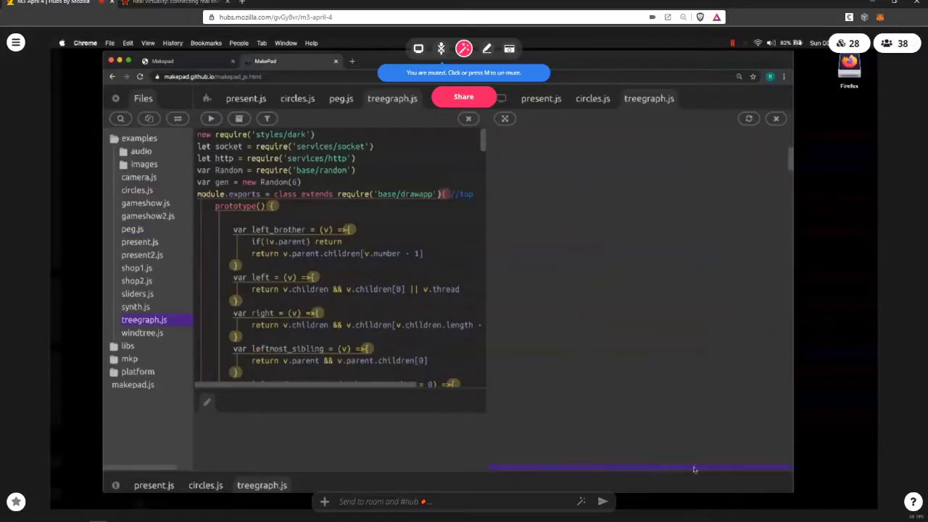
pyautogui.click(592, 99)
pyautogui.click(543, 101)
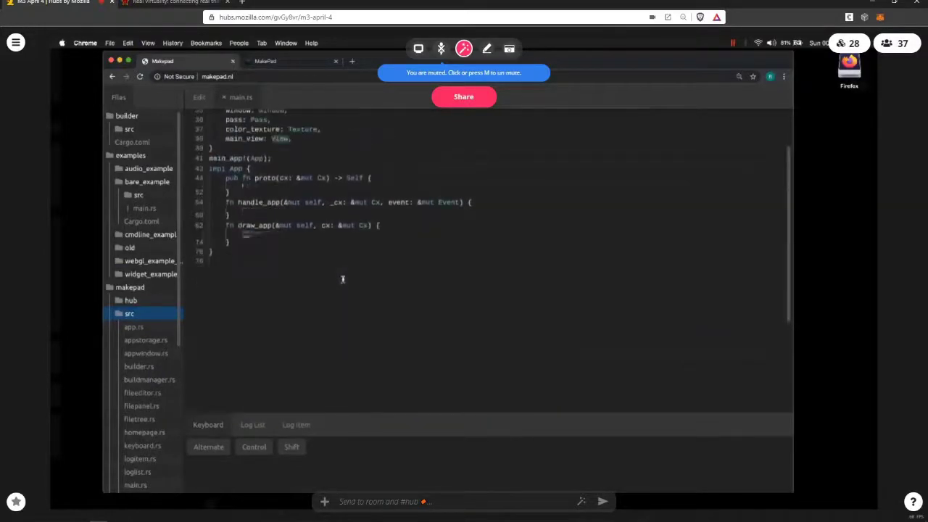
# Leave the close-up, walk in facing the stage, and enlarge the main.rs screen.
pyautogui.press('Escape')
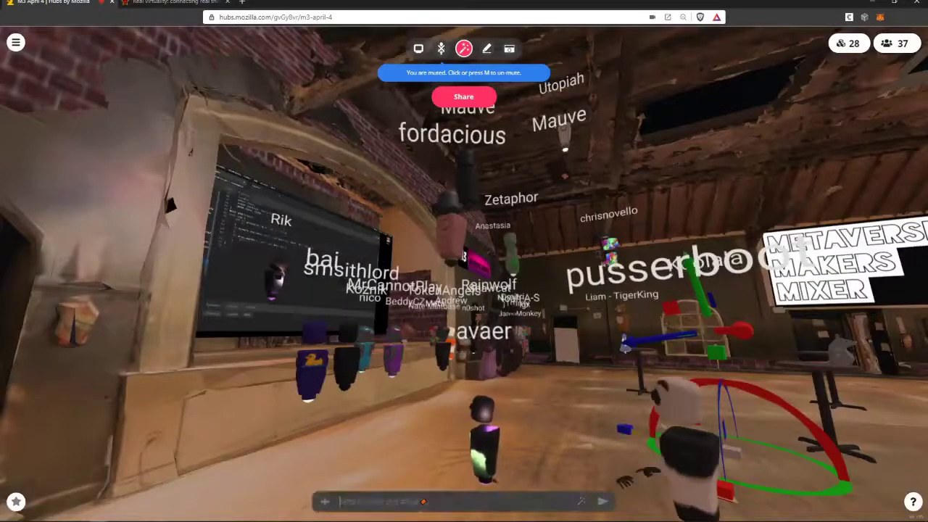
pyautogui.press('w')
pyautogui.press('Left')
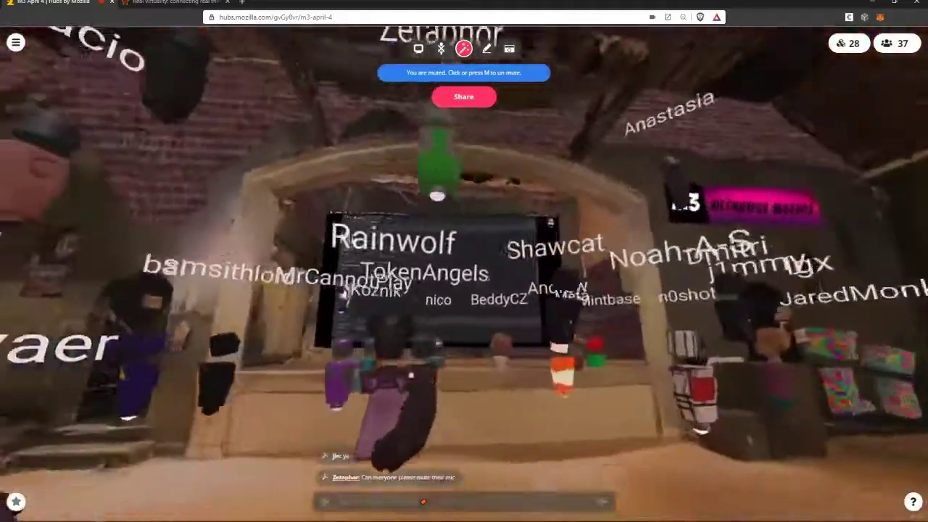
pyautogui.press('Right')
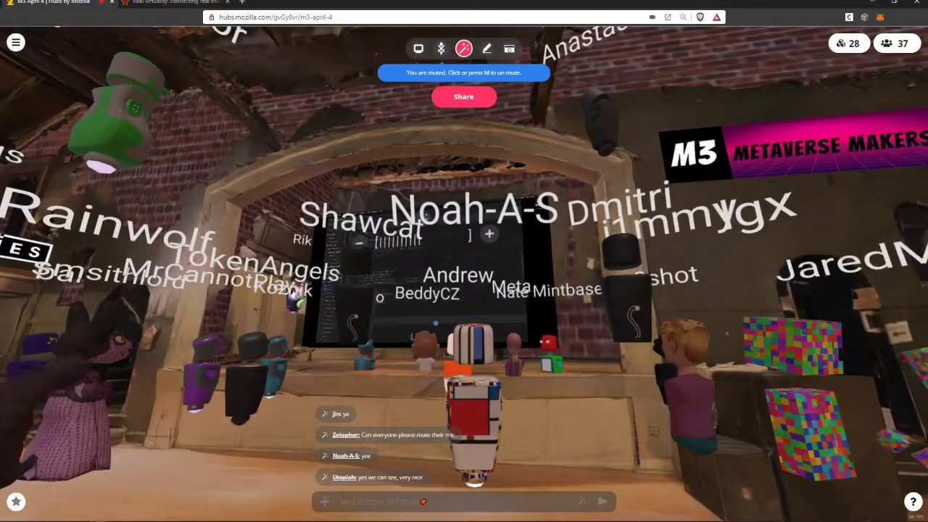
pyautogui.click(489, 234)
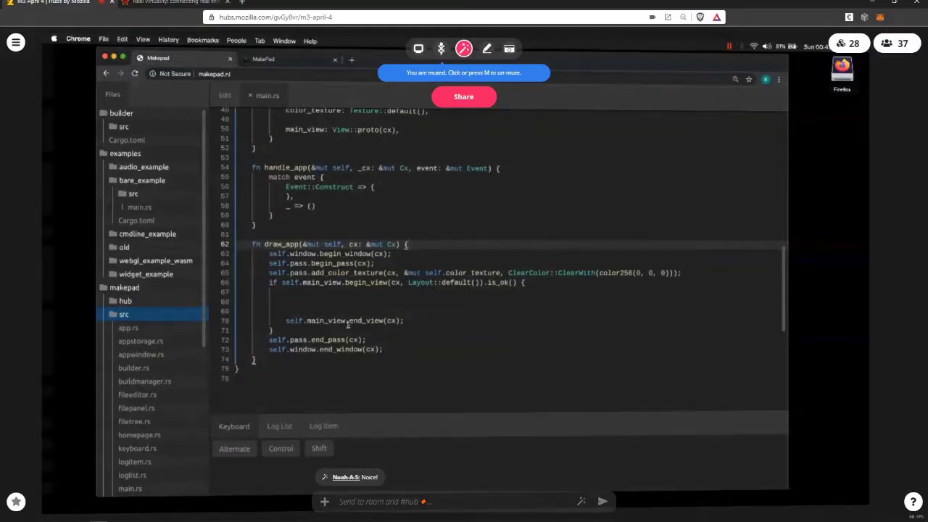
# Interact with the code close-up, then exit to the hall facing the stage and crowd.
pyautogui.click(330, 293)
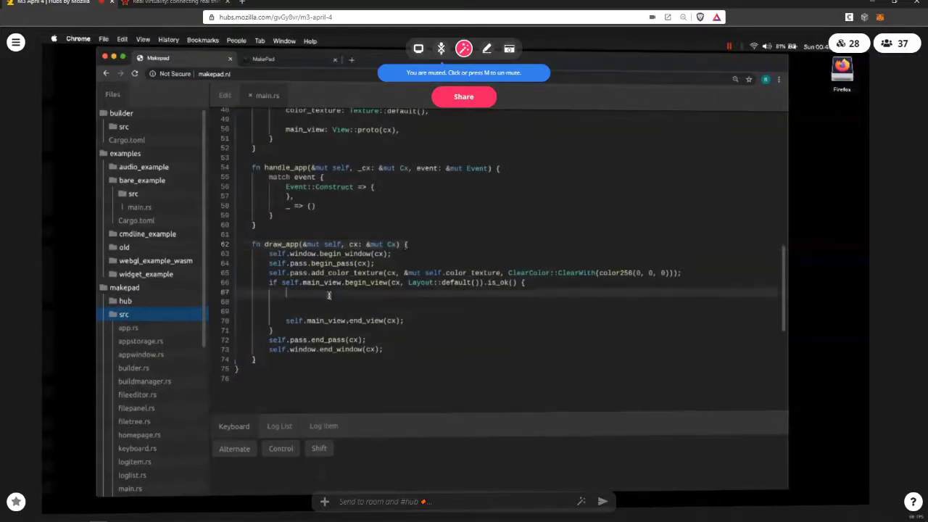
pyautogui.scroll(3, 377, 249)
pyautogui.scroll(3, 376, 253)
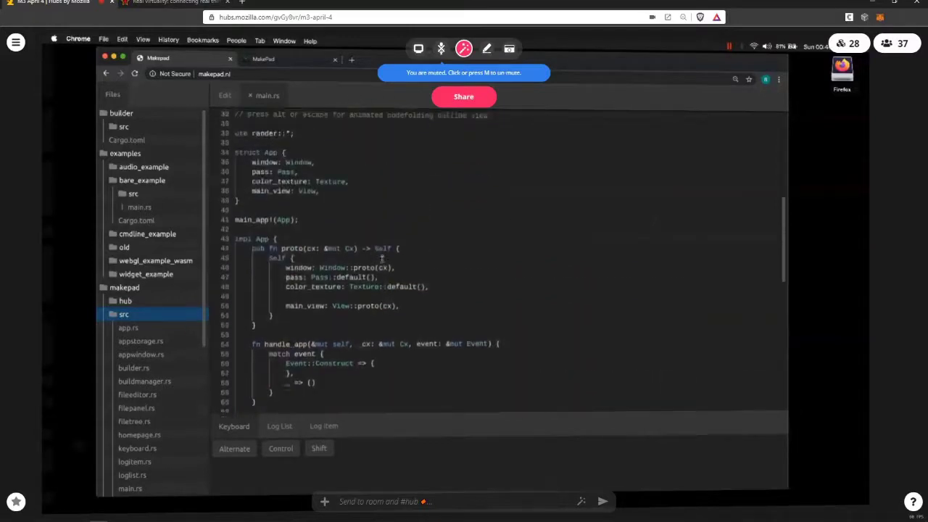
pyautogui.scroll(1, 379, 257)
pyautogui.scroll(2, 381, 260)
pyautogui.scroll(2, 382, 259)
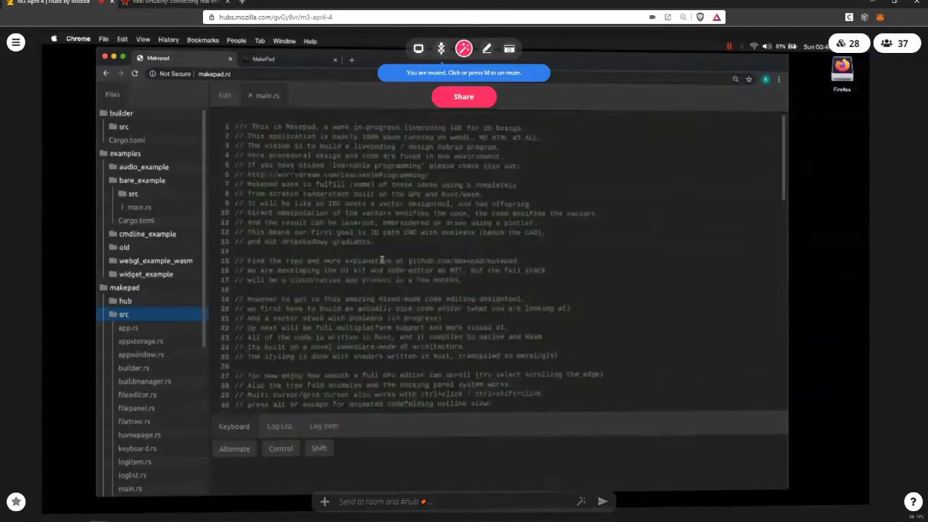
pyautogui.scroll(-3, 379, 254)
pyautogui.scroll(-2, 379, 255)
pyautogui.scroll(-1, 380, 257)
pyautogui.scroll(-2, 380, 259)
pyautogui.press('Down')
pyautogui.press('Down')
pyautogui.press('Down')
pyautogui.press('Up')
pyautogui.click(339, 197)
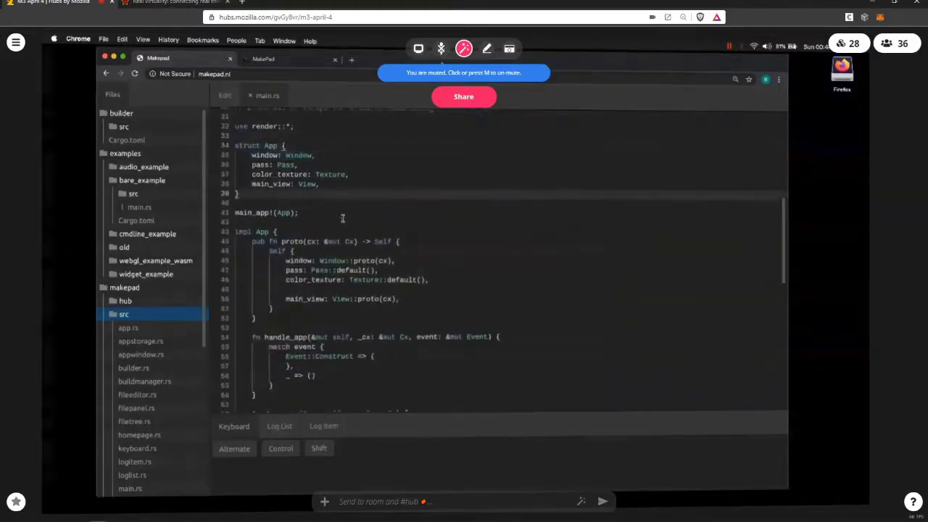
pyautogui.click(341, 227)
pyautogui.press('Escape')
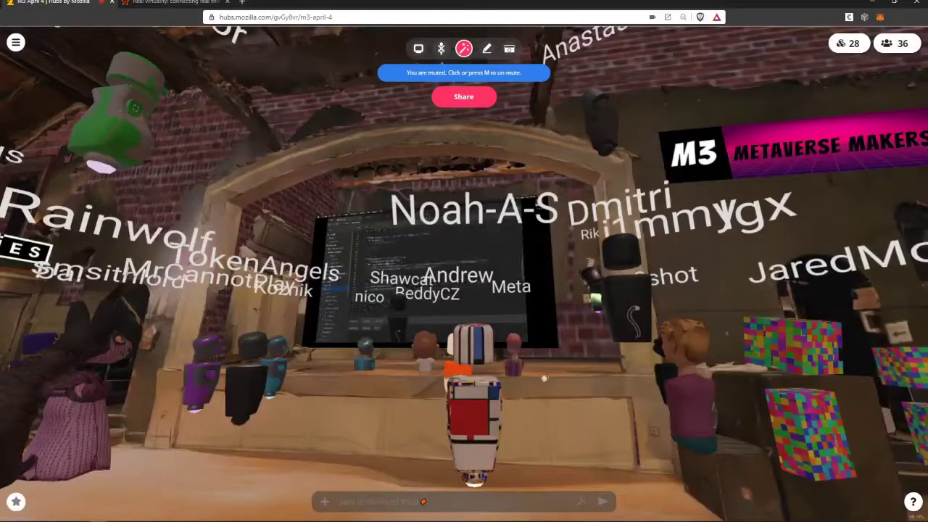
# Walk toward the shared screen, turn right, then step back to view more of the hall.
pyautogui.press('w')
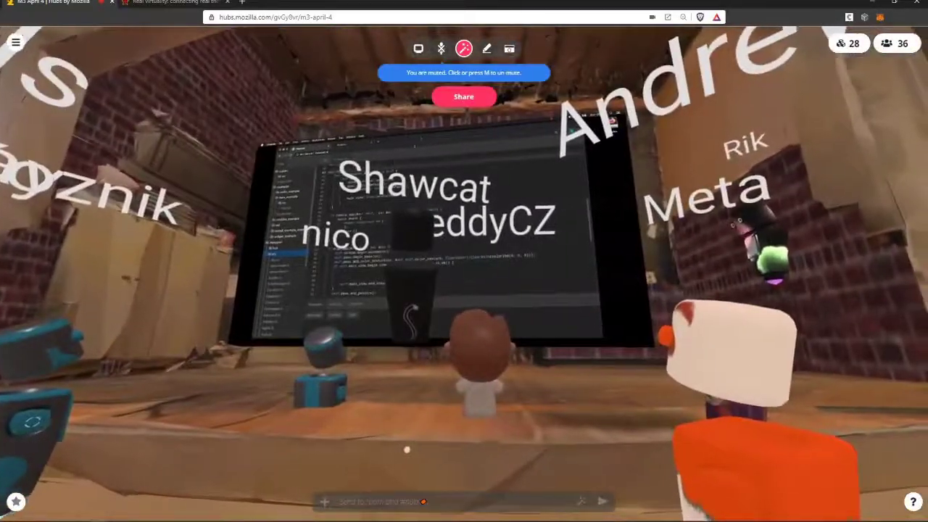
pyautogui.moveTo(405, 449)
pyautogui.mouseDown()
pyautogui.moveTo(449, 452)
pyautogui.moveTo(398, 458)
pyautogui.moveTo(411, 454)
pyautogui.mouseUp()
pyautogui.press('s')
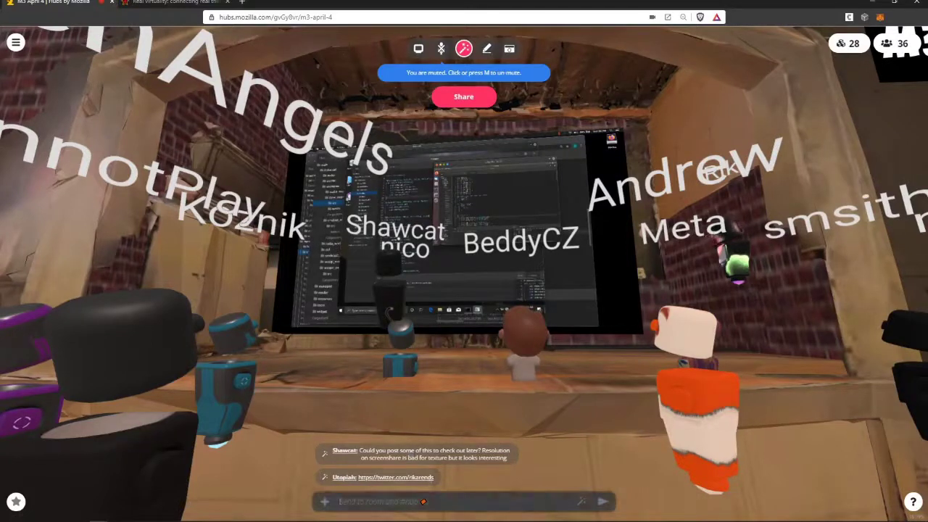
pyautogui.write("there'll")
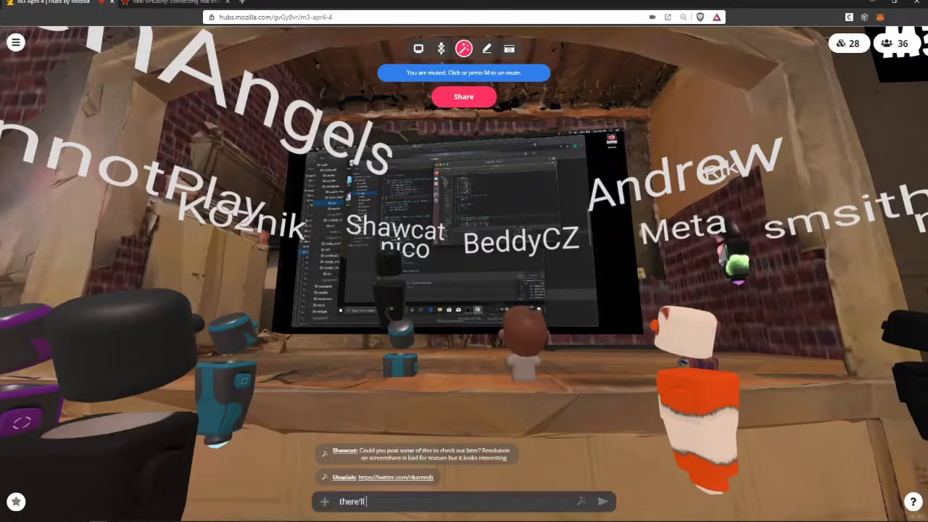
pyautogui.write(' be a recording')
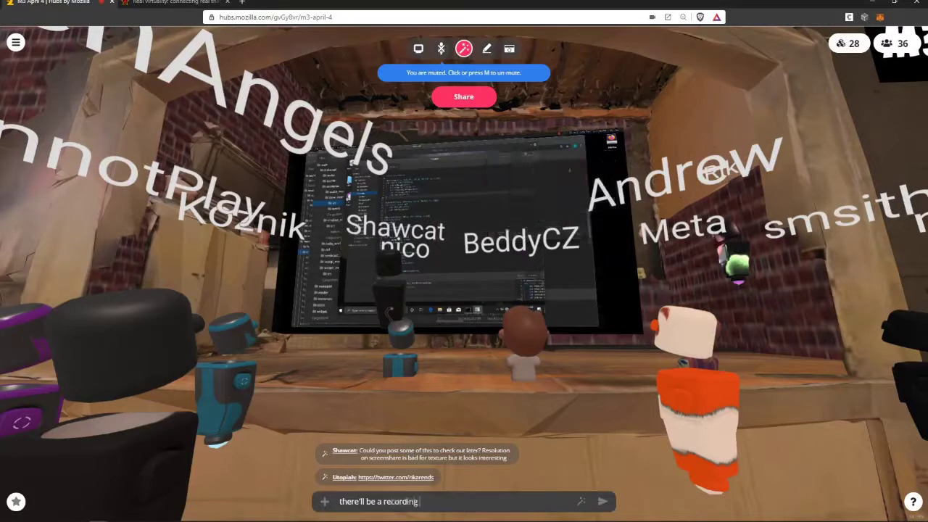
# Discard the draft and send a question asking whether they use Hubs full screen.
pyautogui.hotkey('ctrl', 'a')
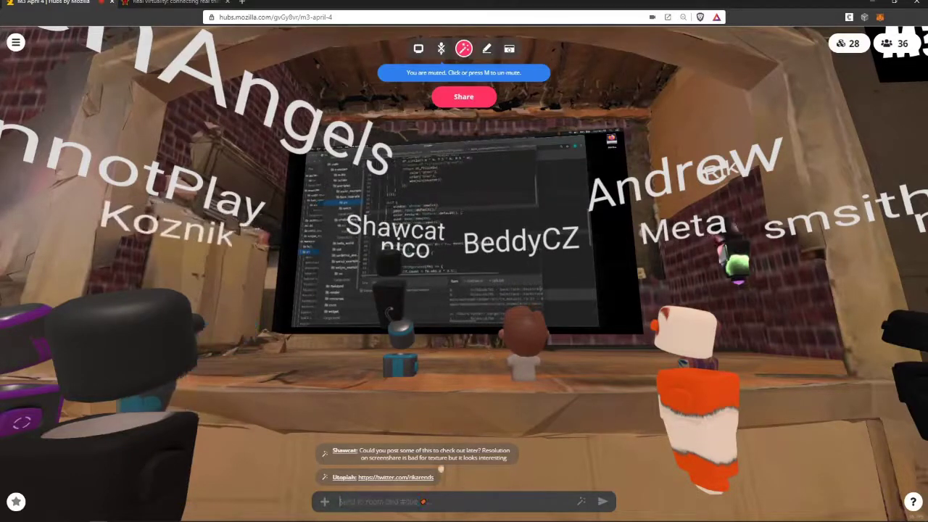
pyautogui.press('space')
pyautogui.press('space')
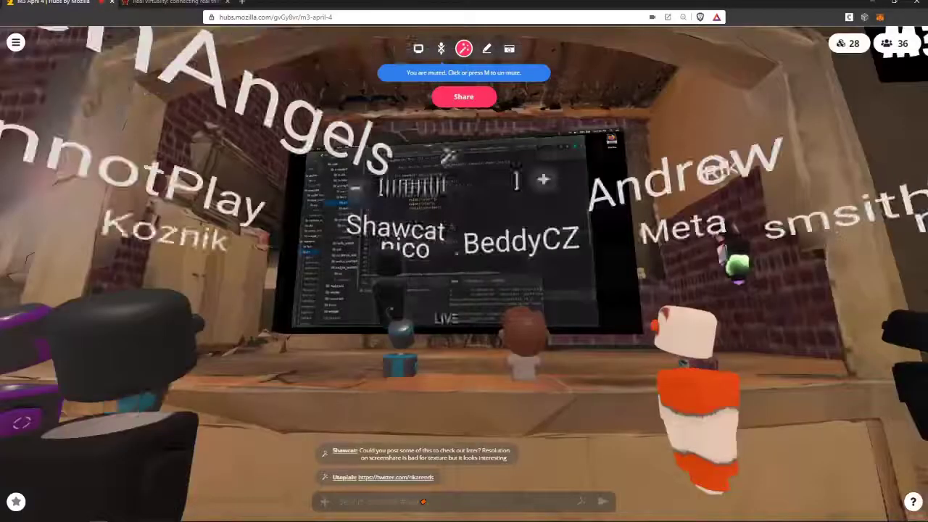
pyautogui.press('Return')
pyautogui.write('shawcat y')
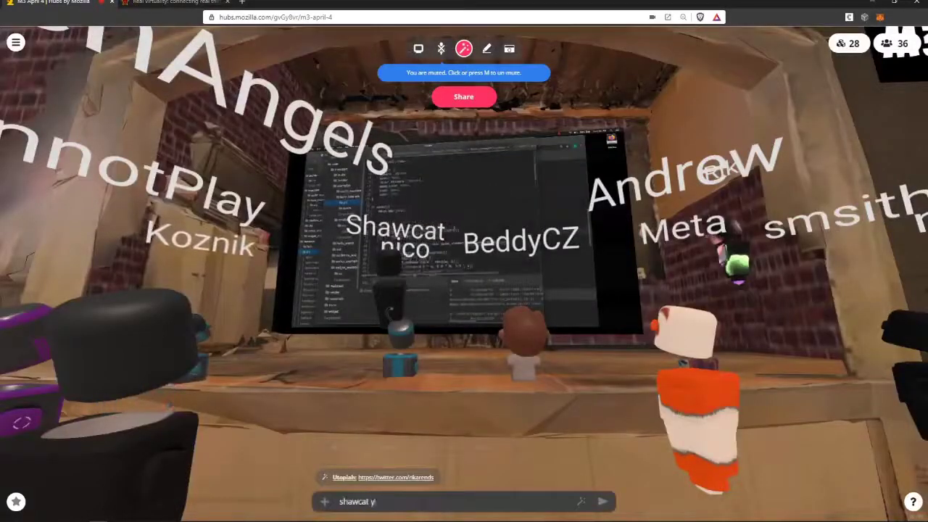
pyautogui.write('ou using hubs ful')
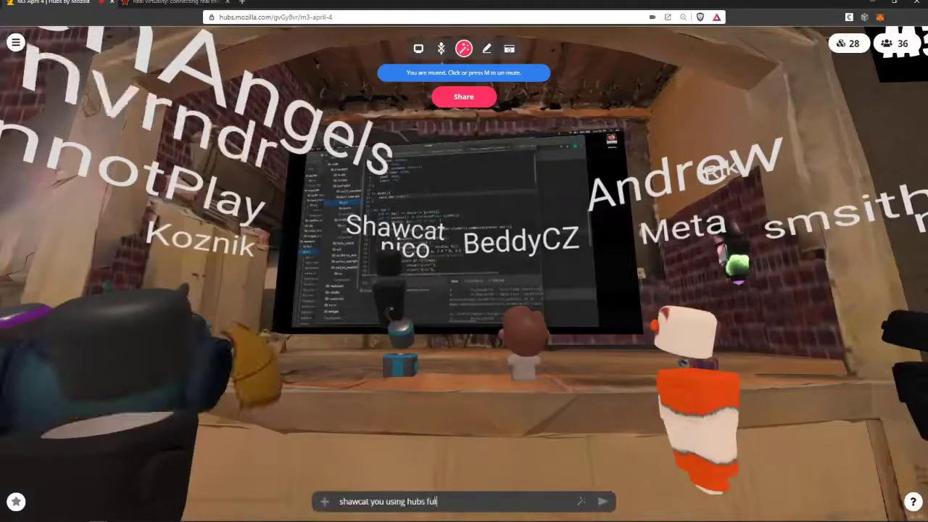
pyautogui.write('l screen?')
pyautogui.press('Return')
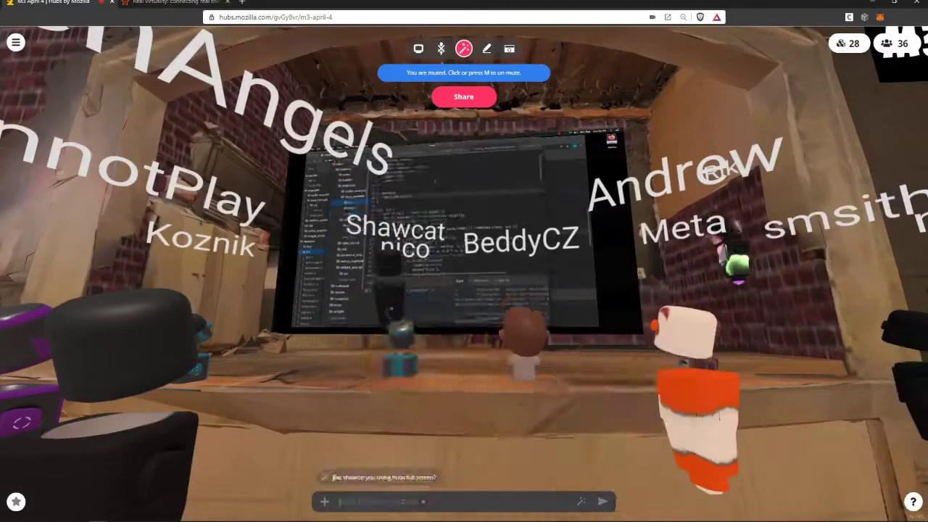
pyautogui.write('right mouse click on med')
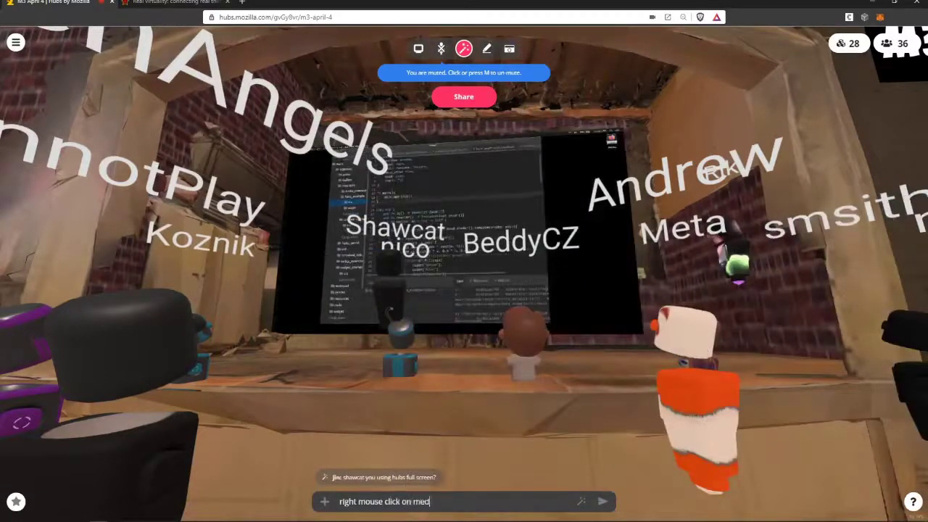
# Correct and send the tip about right-clicking the media window.
pyautogui.press('BackSpace')
pyautogui.press('BackSpace')
pyautogui.press('BackSpace')
pyautogui.write('window')
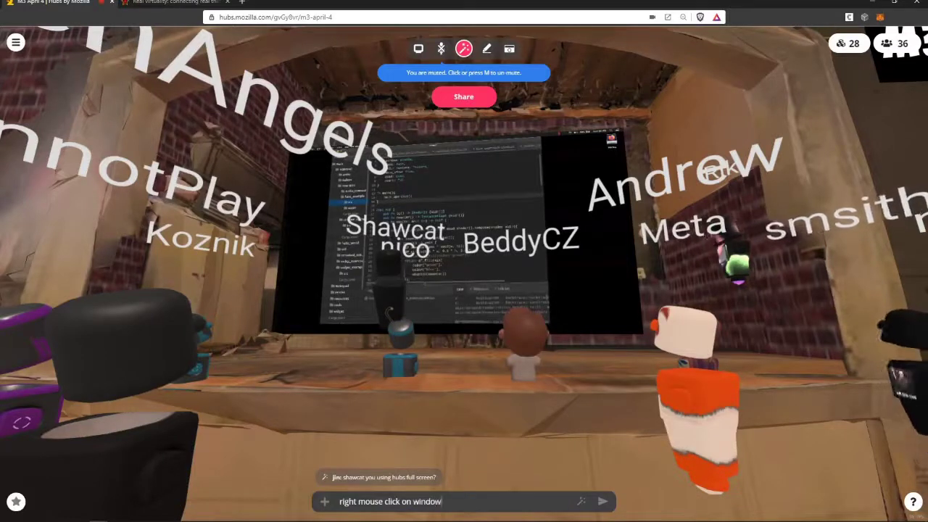
pyautogui.hotkey('ctrl', 'Left')
pyautogui.write('media')
pyautogui.press('Return')
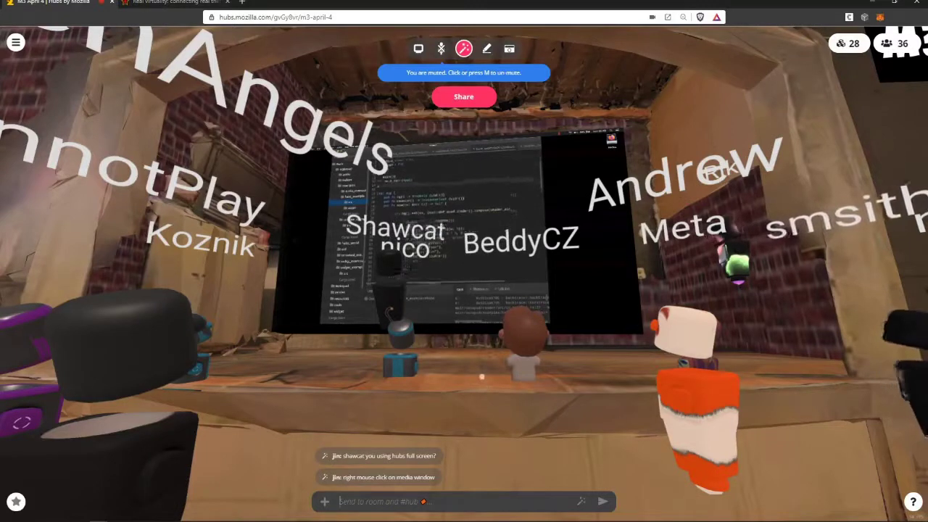
# Inspect the media screen, post that the recording is decent quality, then inspect again.
pyautogui.rightClick(435, 239)
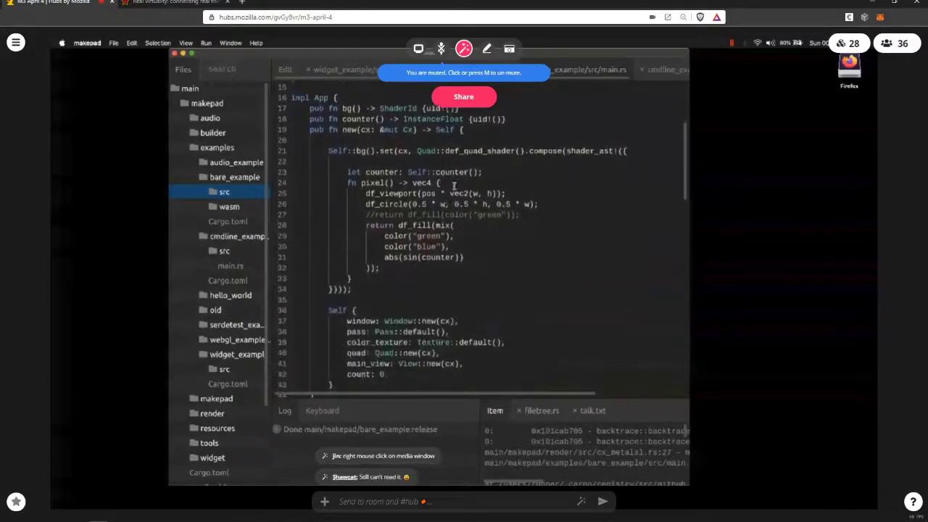
pyautogui.press('Escape')
pyautogui.write('ah, the record')
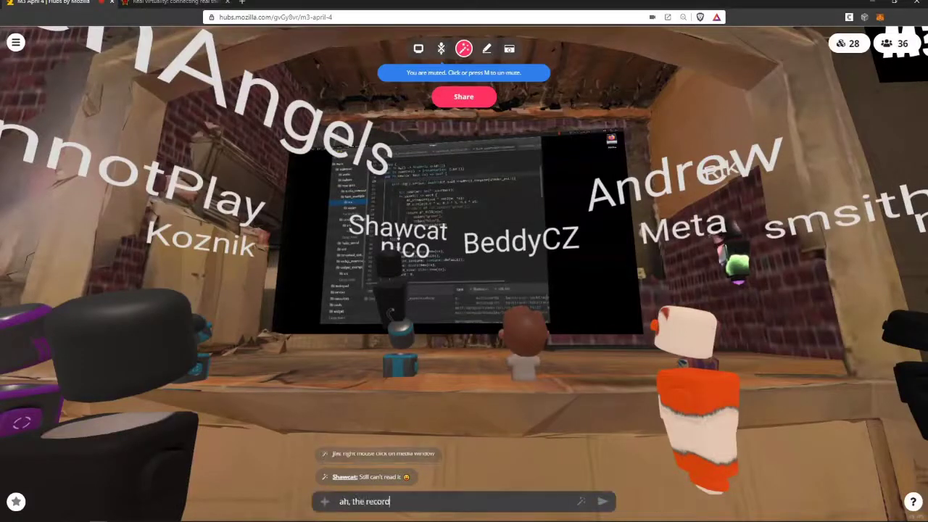
pyautogui.write('ing is deeent quality')
pyautogui.press('Return')
pyautogui.press('space')
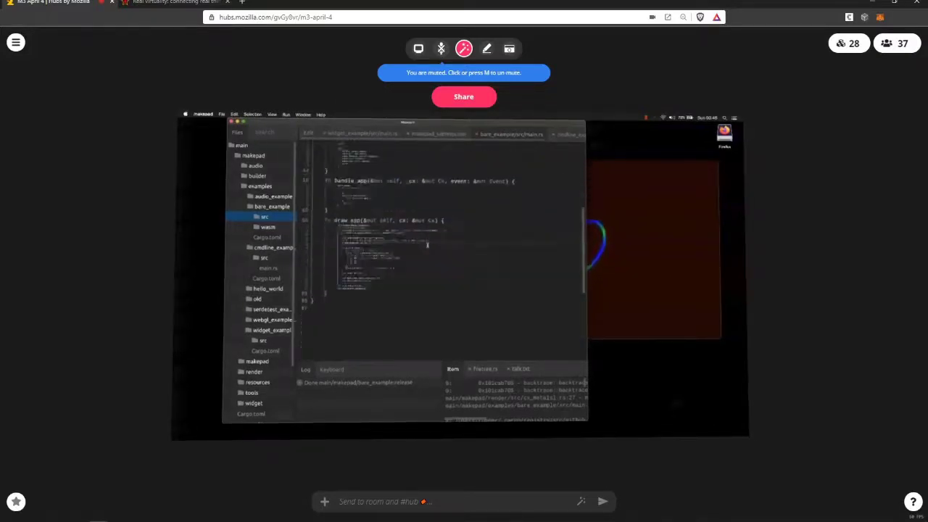
# Exit the close-up, scan the audience, then bring the draw_app code and colored ring close.
pyautogui.press('Escape')
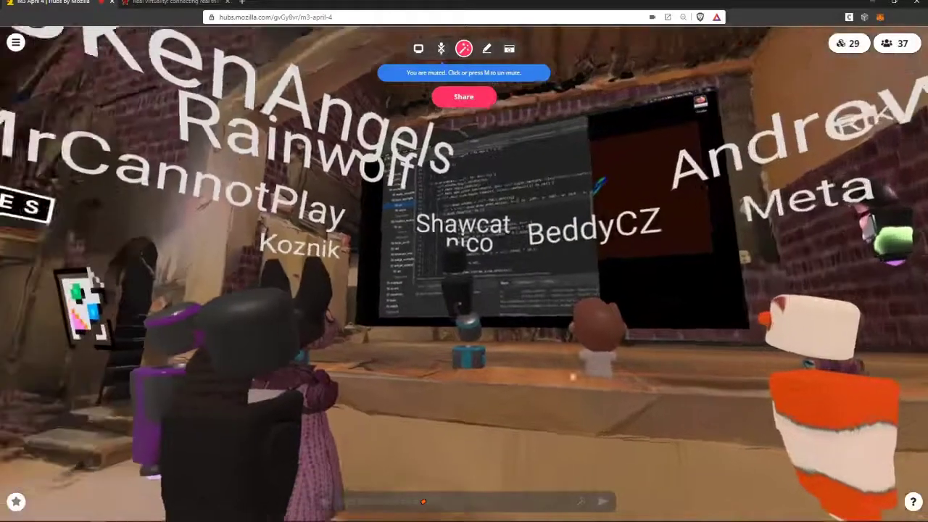
pyautogui.moveTo(600, 358); pyautogui.dragTo(505, 384)
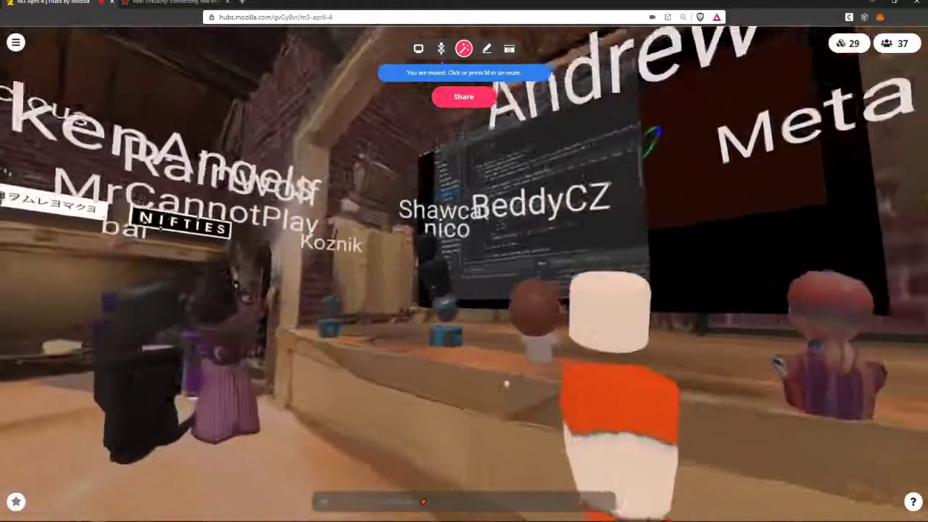
pyautogui.press('s')
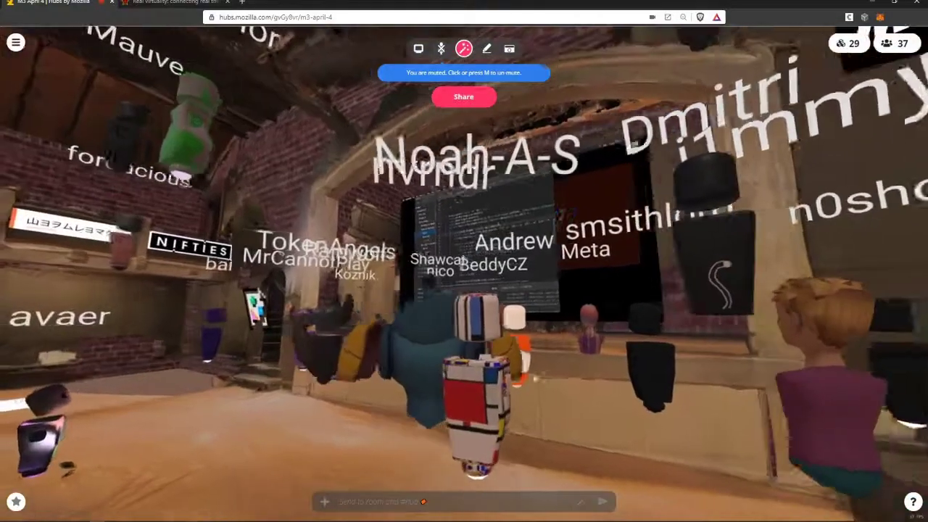
pyautogui.press('w')
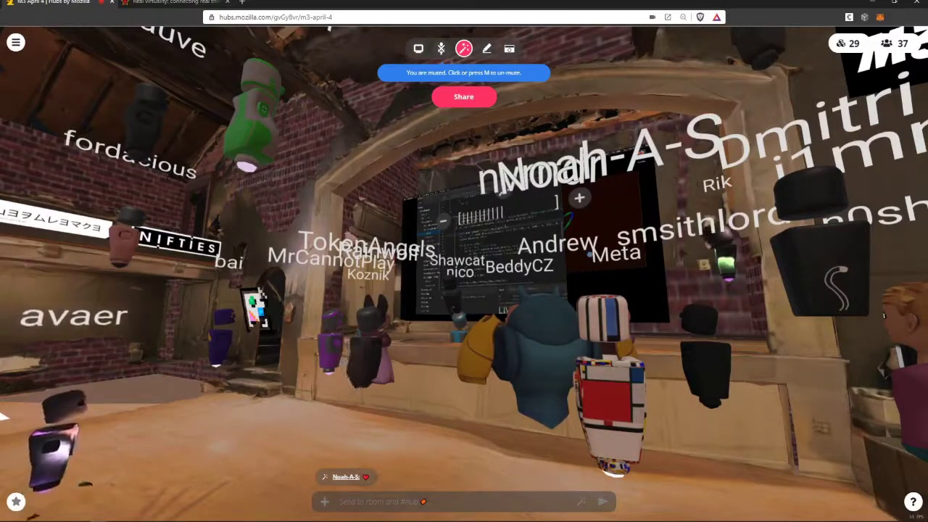
pyautogui.press('space')
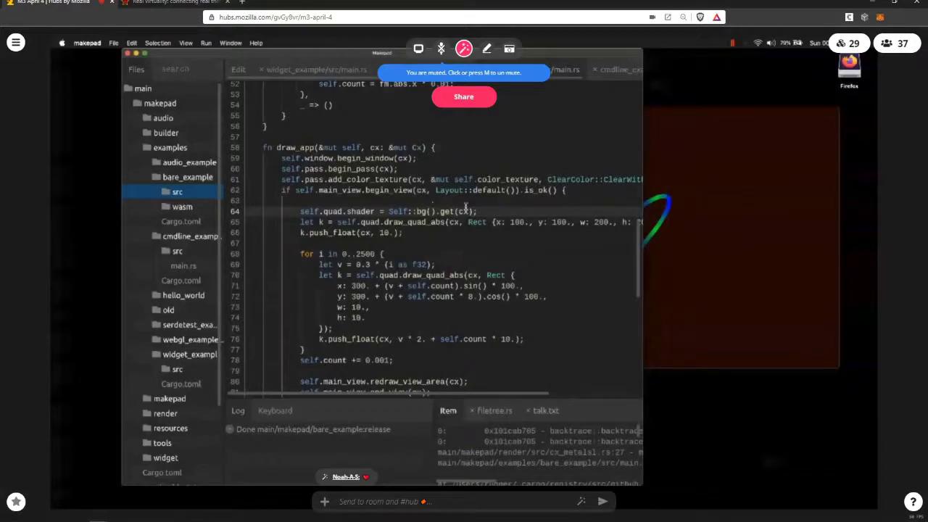
pyautogui.scroll(10, 466, 208)
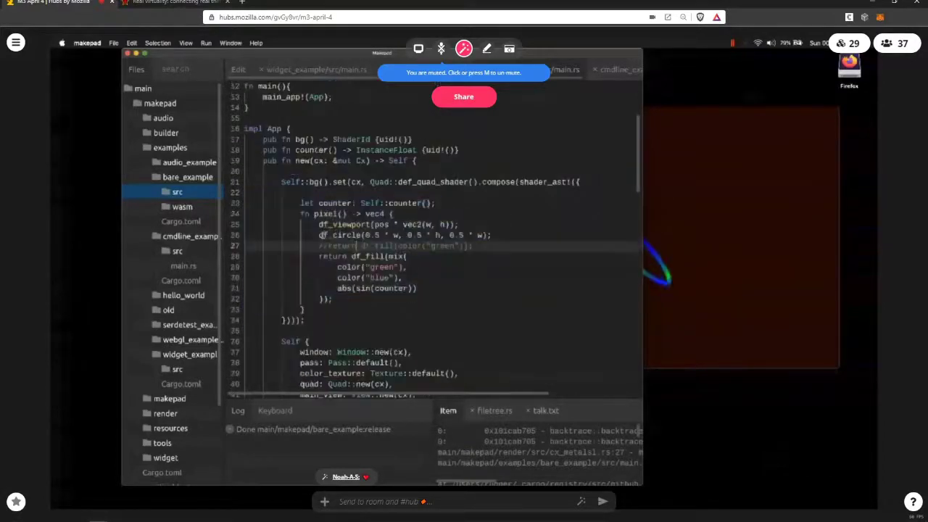
pyautogui.moveTo(318, 234); pyautogui.dragTo(508, 234)
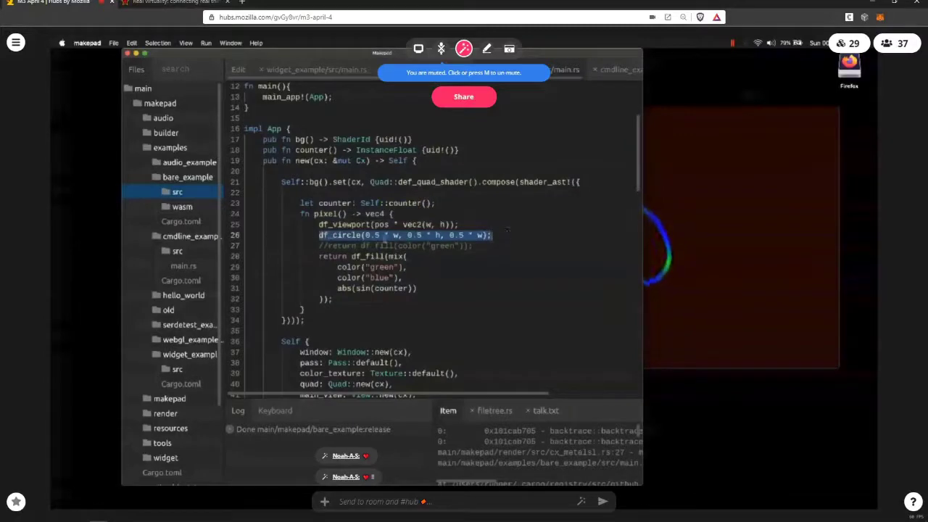
# Leave the inspect view, circle left of the shared code screen, then walk back up to it.
pyautogui.press('Escape')
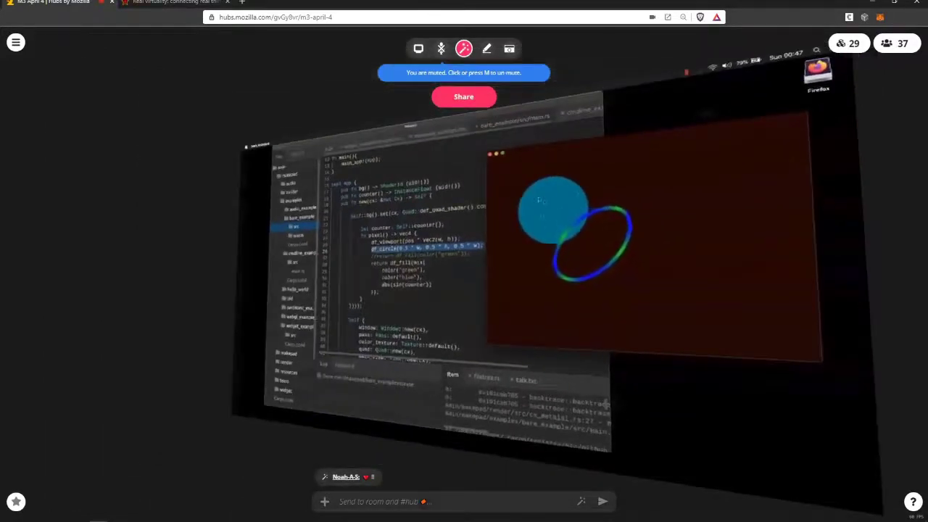
pyautogui.press('a')
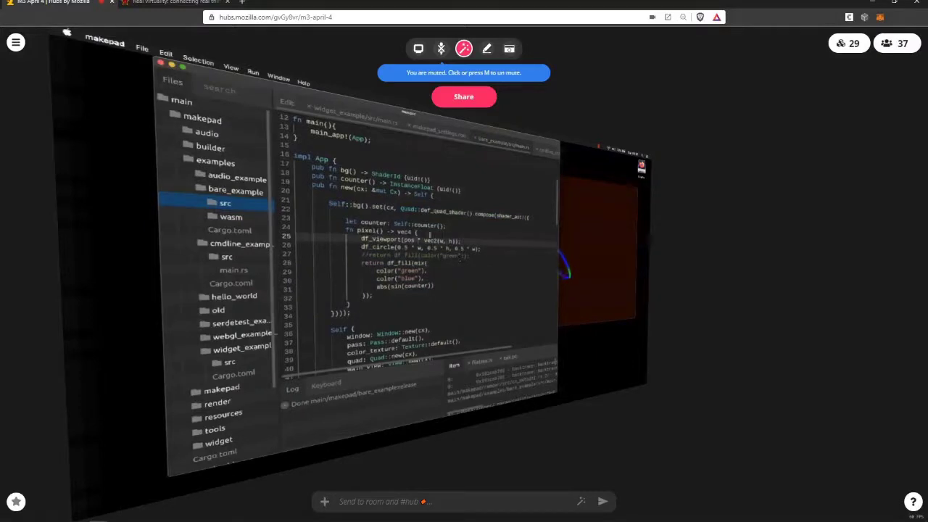
pyautogui.press('s')
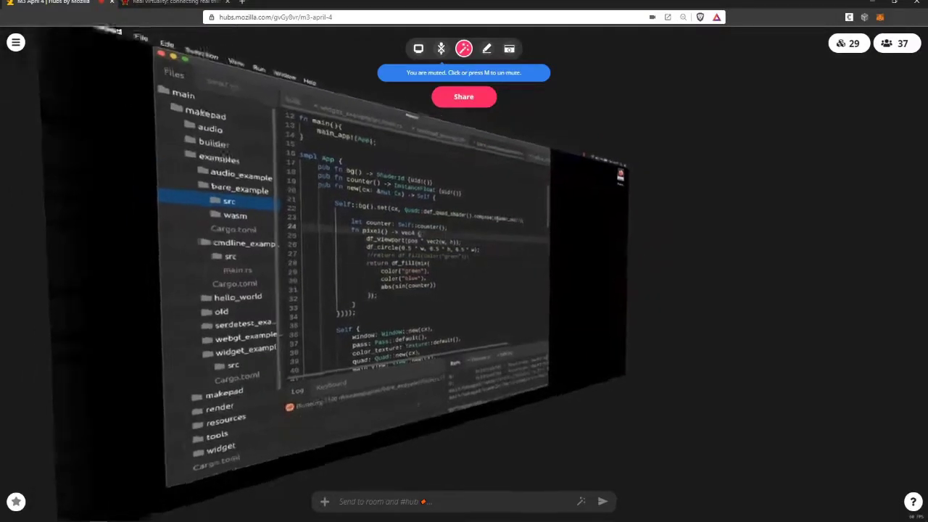
pyautogui.press('w')
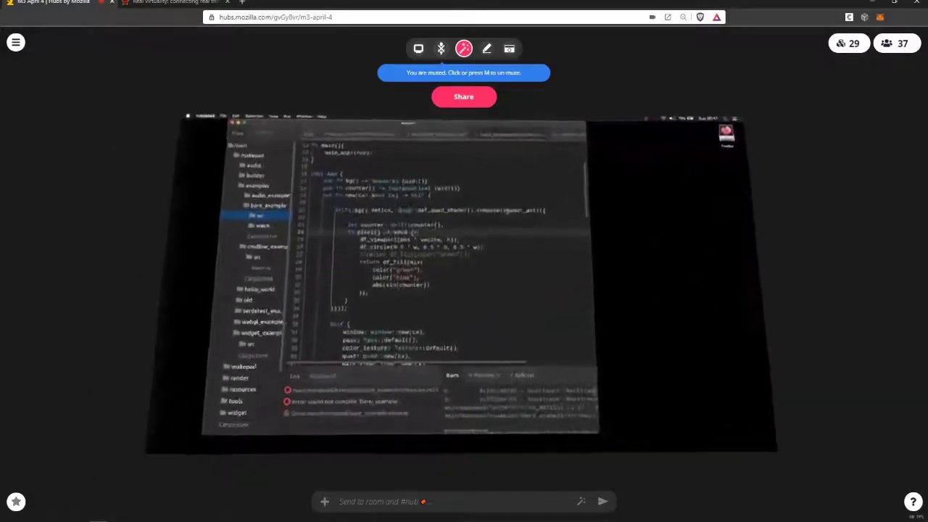
pyautogui.press('w')
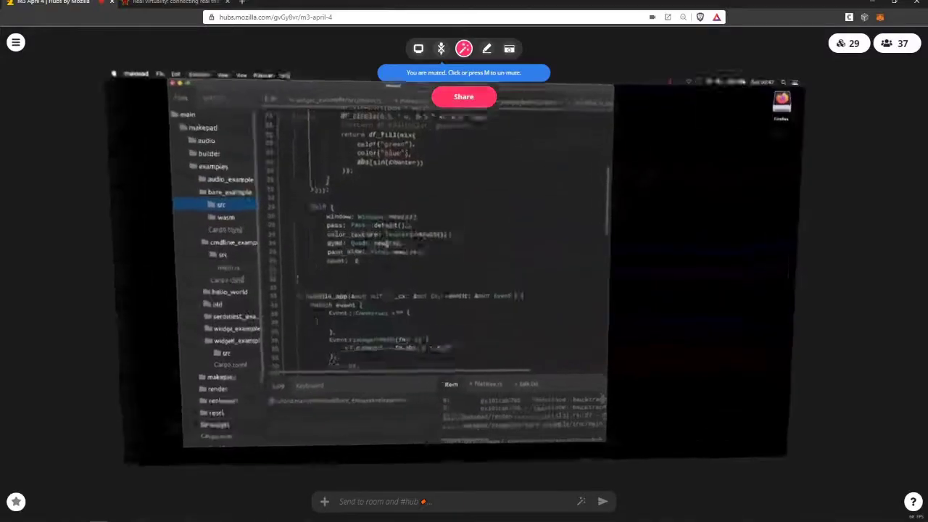
pyautogui.press('w')
# Leave the code close-up, turn left and back away to take in the hall.
pyautogui.press('Escape')
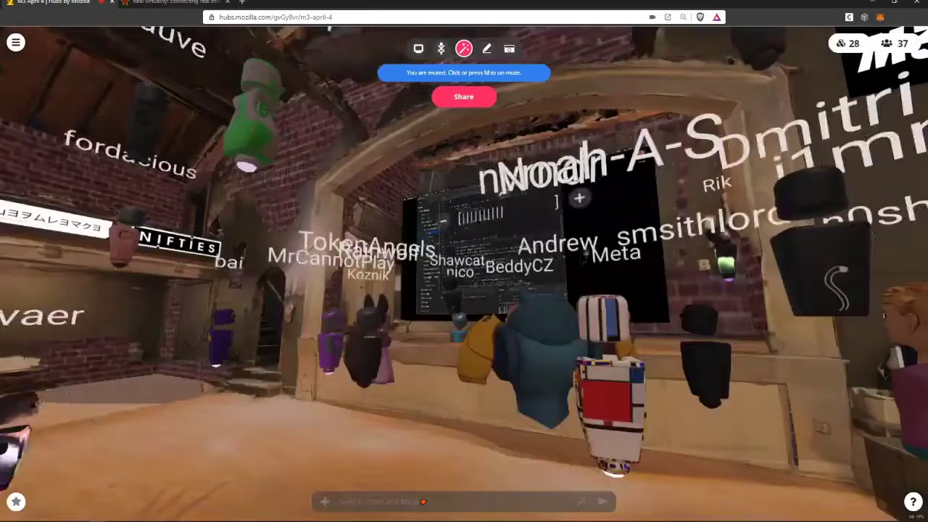
pyautogui.press('Left')
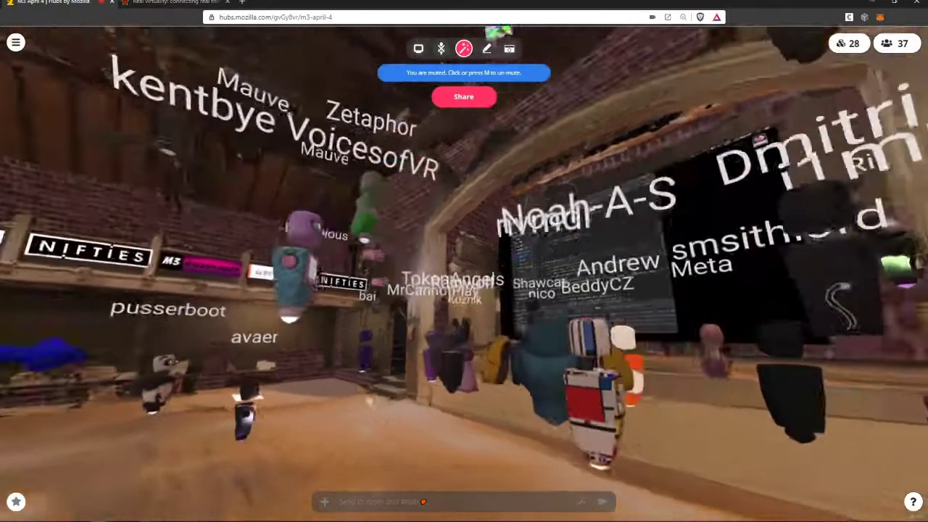
pyautogui.press('Left')
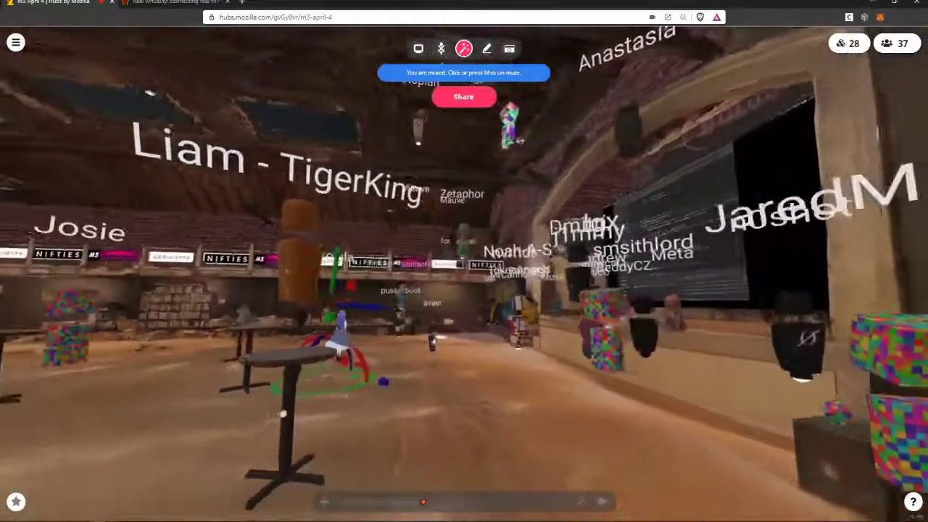
pyautogui.press('Down')
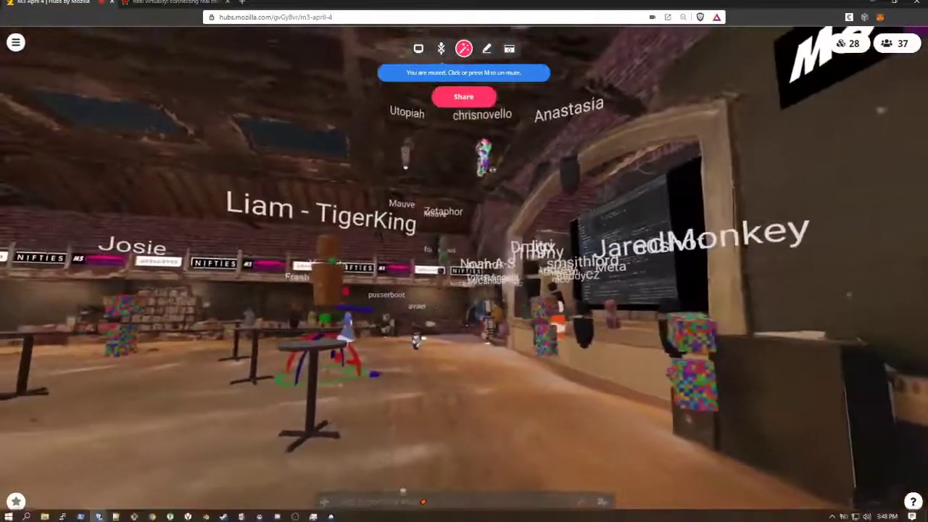
# Enable fly mode with the /fly chat command and turn toward the M3 archway.
pyautogui.click(433, 500)
pyautogui.write('/fly')
pyautogui.press('Return')
pyautogui.moveTo(434, 489); pyautogui.dragTo(549, 366)
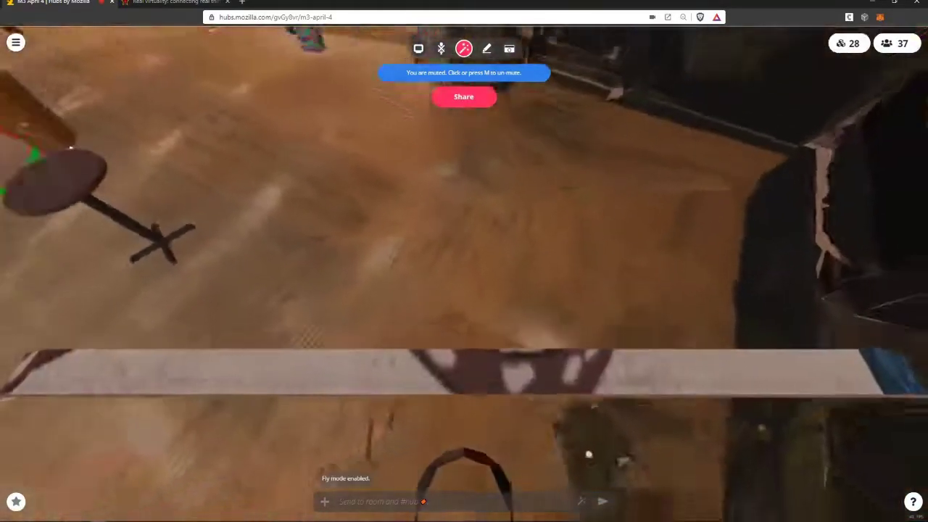
pyautogui.press('a')
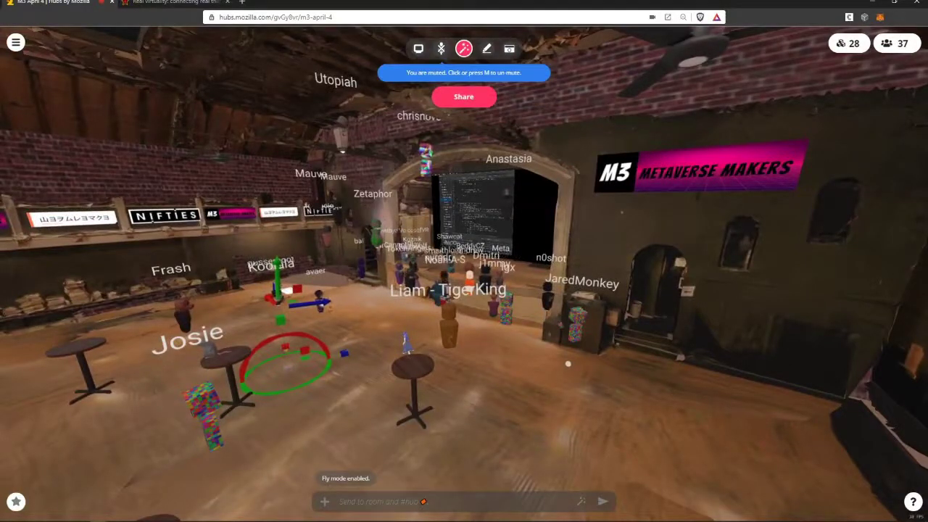
# Inspect the shared code screen up close, then exit back to the room.
pyautogui.press('space')
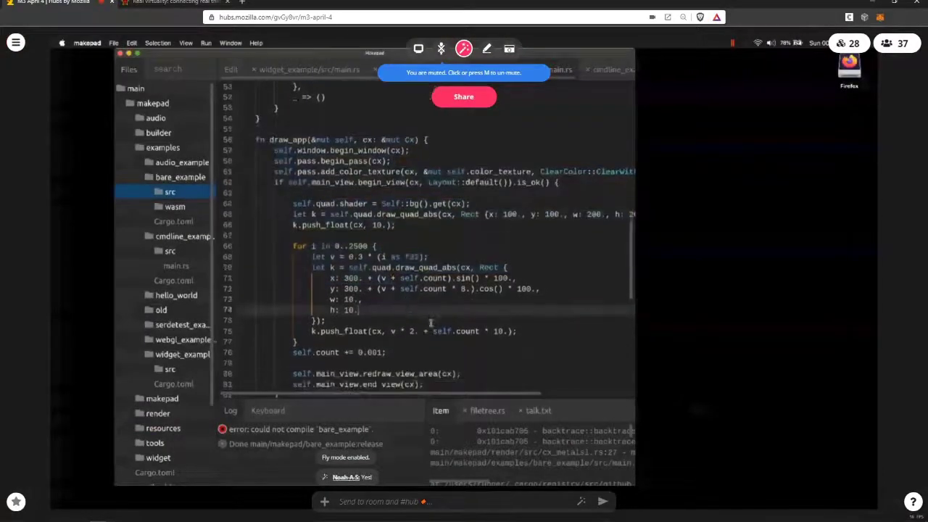
pyautogui.press('space')
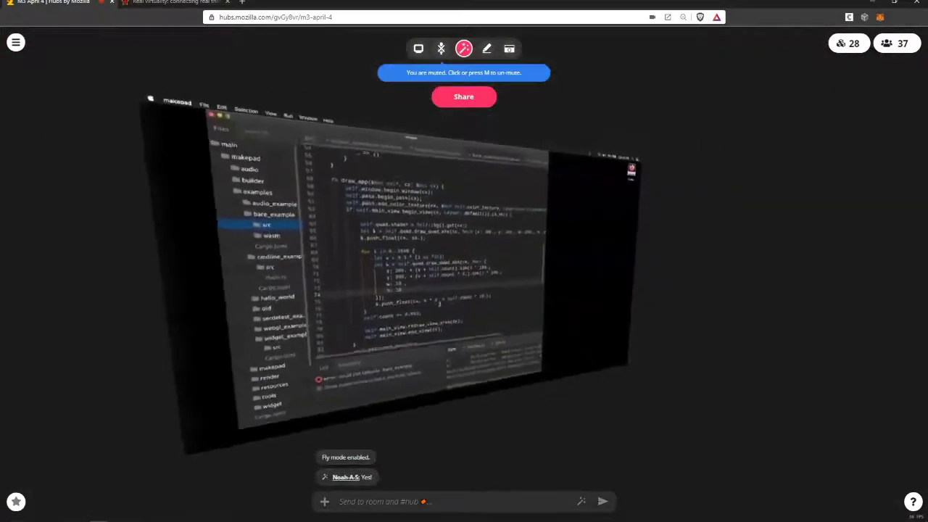
pyautogui.press('w')
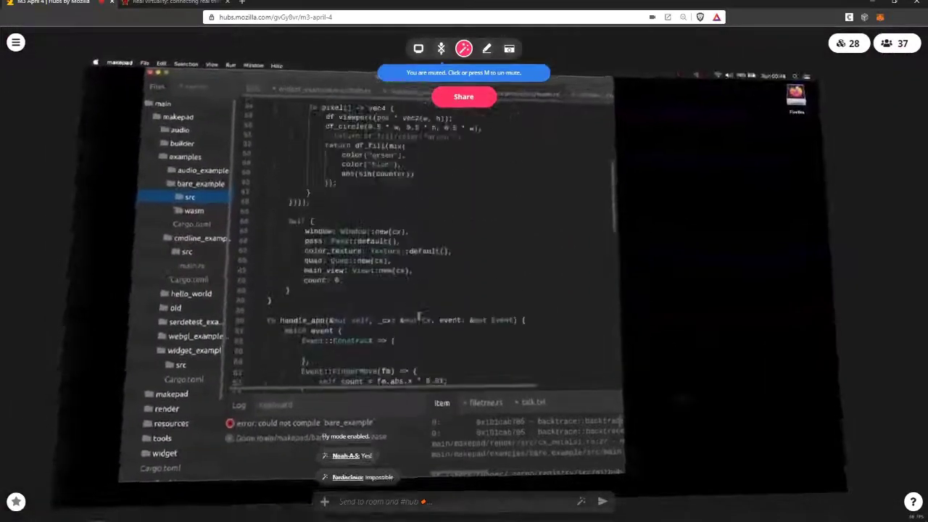
pyautogui.press('Escape')
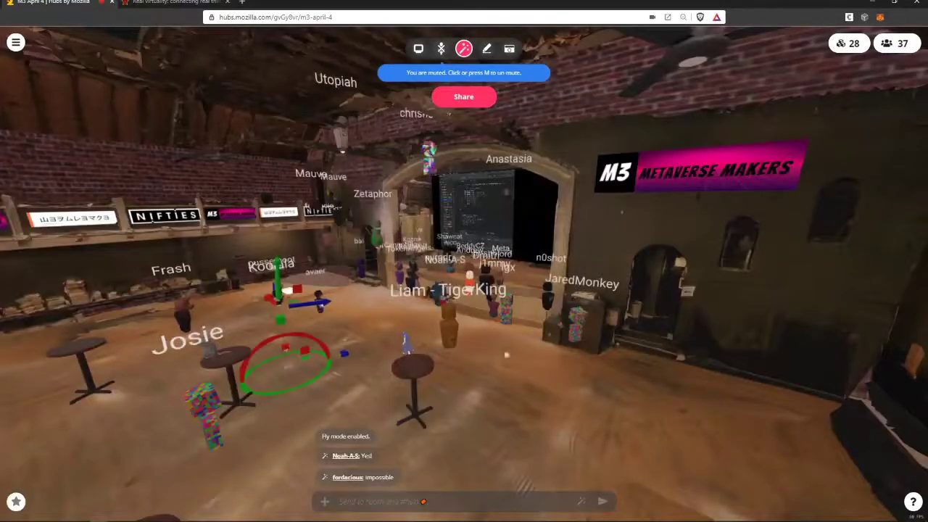
# Turn toward the stage area and walk toward it.
pyautogui.moveTo(437, 380); pyautogui.dragTo(687, 380)
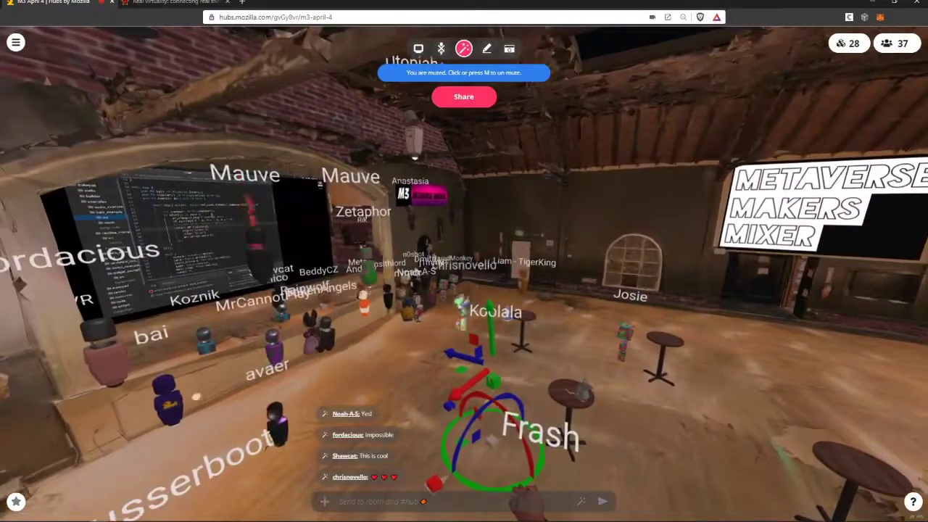
pyautogui.moveTo(414, 154)
pyautogui.mouseDown()
pyautogui.moveTo(419, 110)
pyautogui.moveTo(471, 112)
pyautogui.mouseUp()
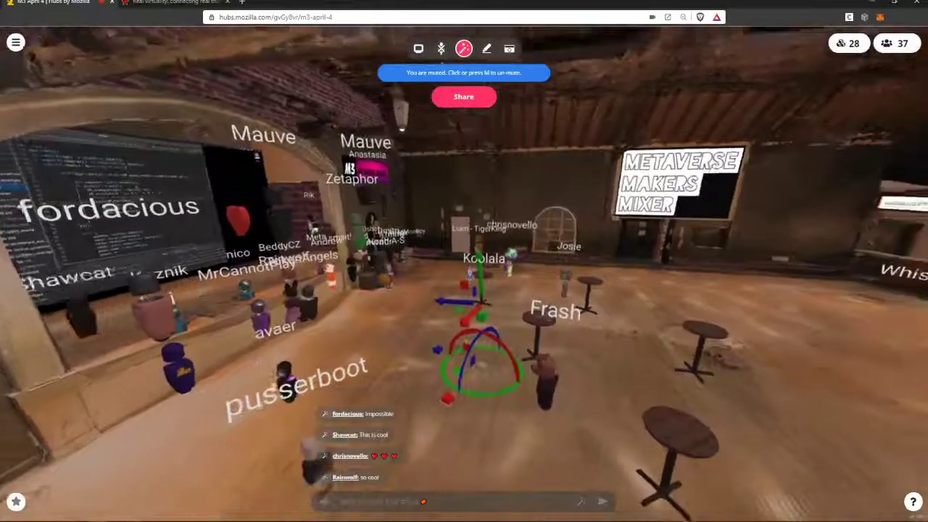
pyautogui.press('w')
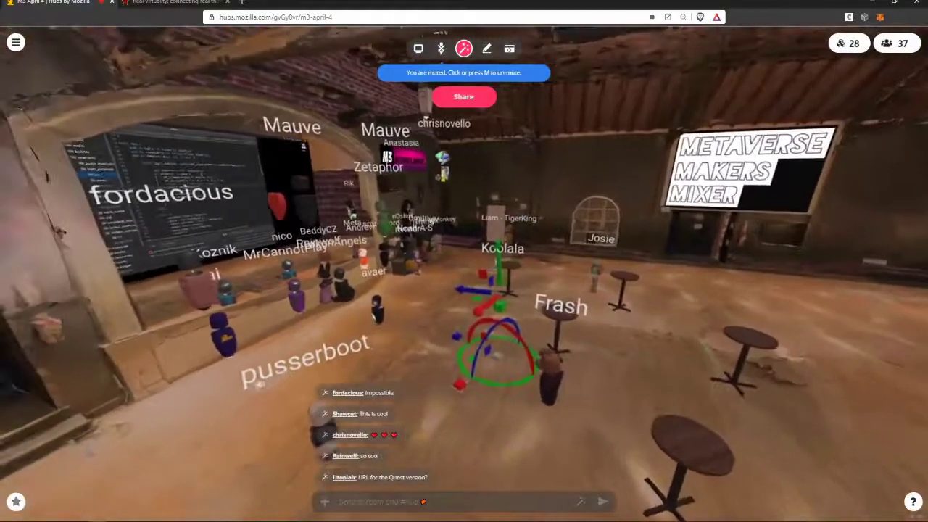
pyautogui.press('s')
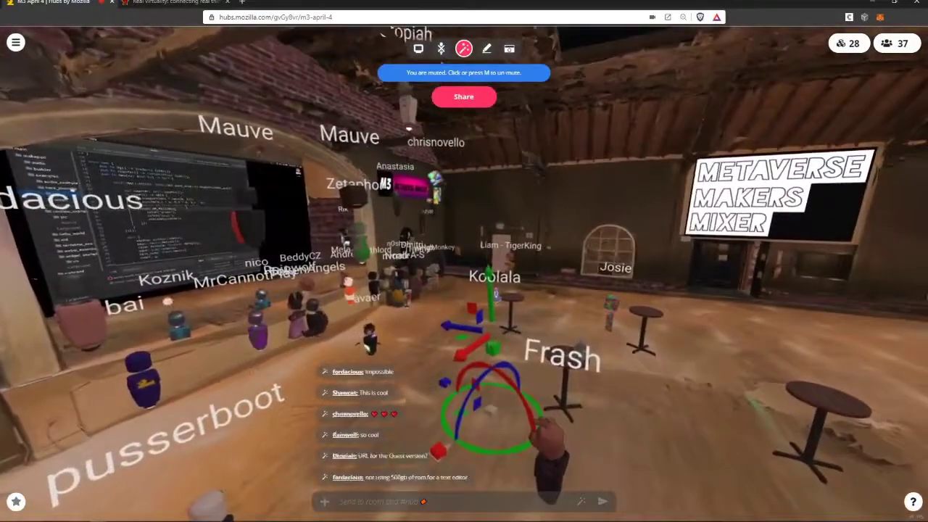
# Inspect the full shared code view again, then move up beside the stage.
pyautogui.press('space')
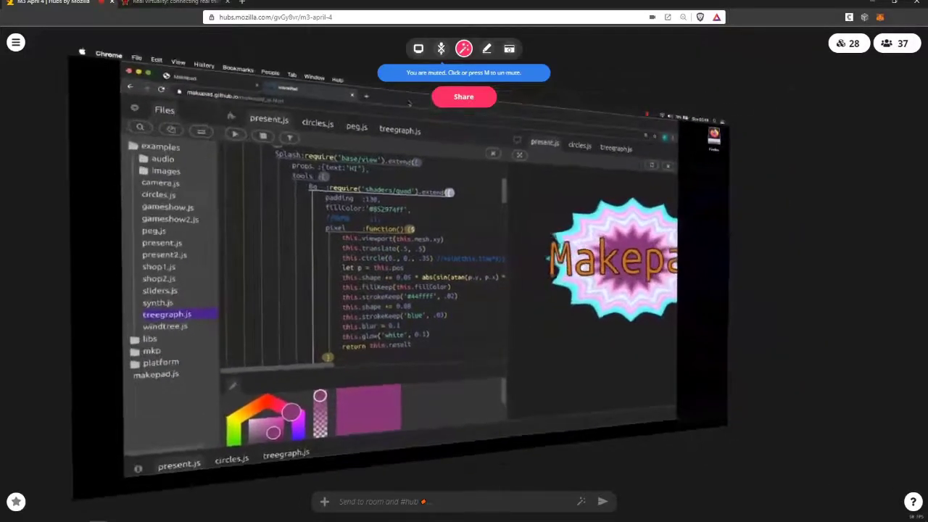
pyautogui.press('Escape')
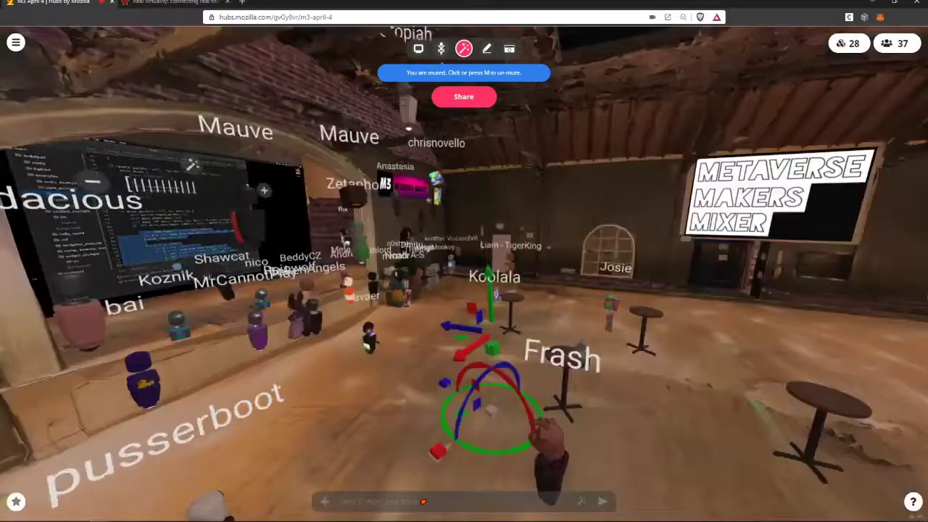
pyautogui.press('q')
pyautogui.press('w')
pyautogui.press('w')
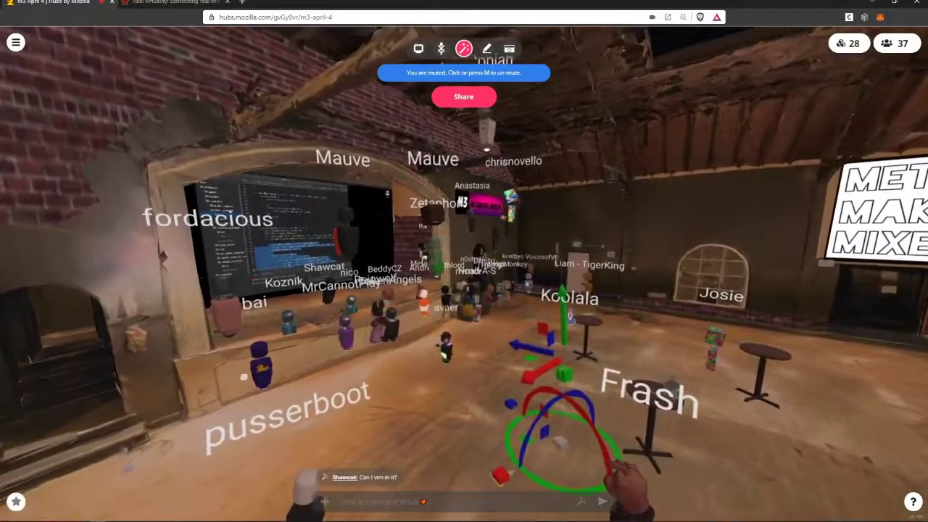
pyautogui.press('w')
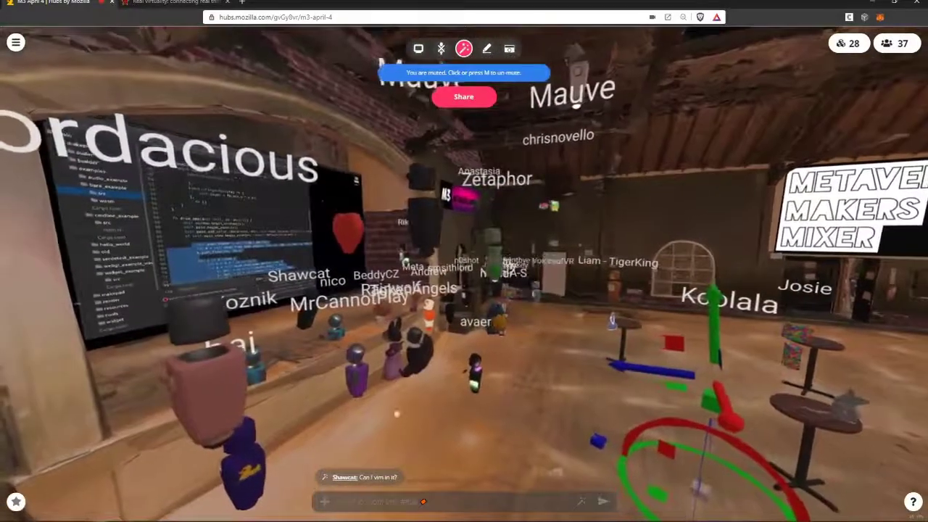
pyautogui.press('s')
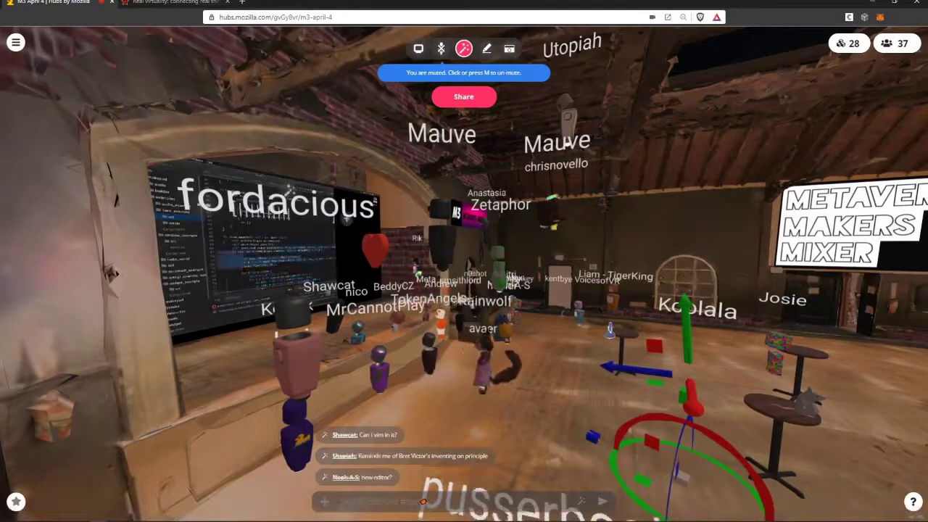
# Toggle the paused view, then walk right and forward toward the M3 booth.
pyautogui.press('space')
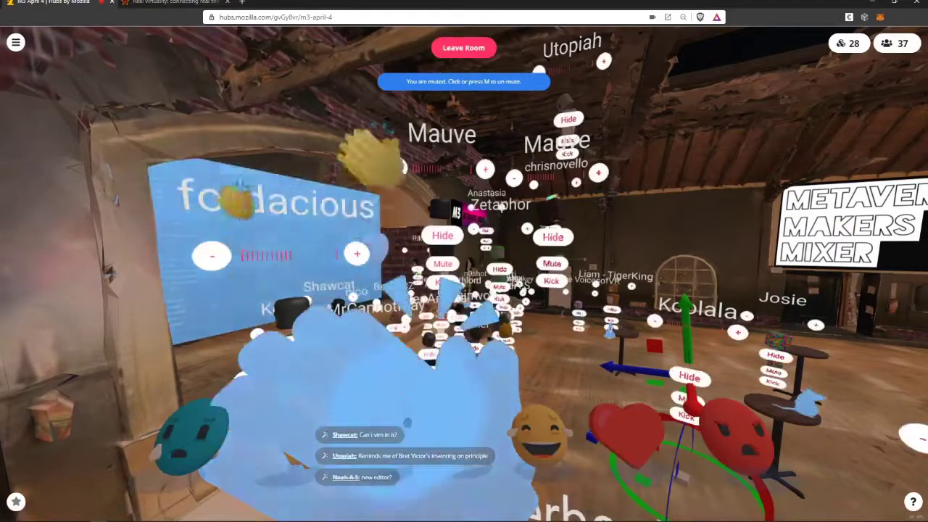
pyautogui.press('space')
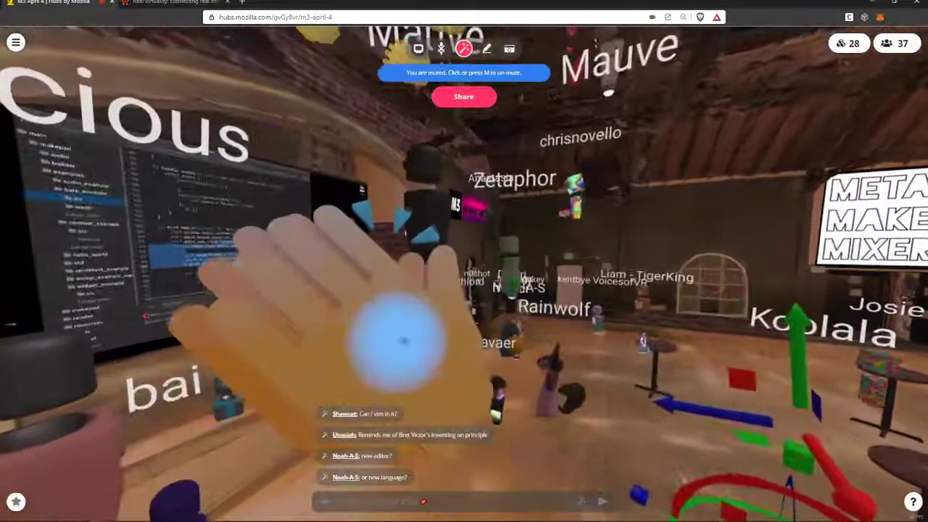
pyautogui.press('d')
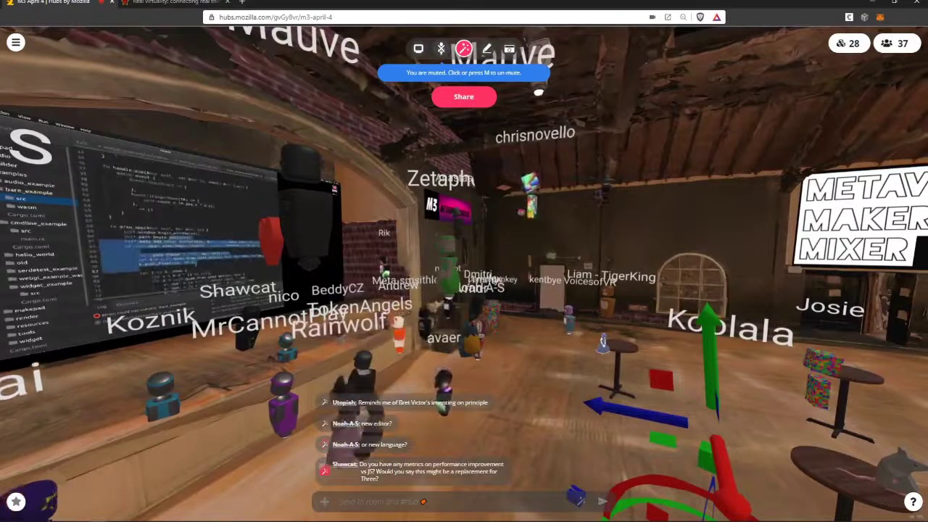
pyautogui.press('w')
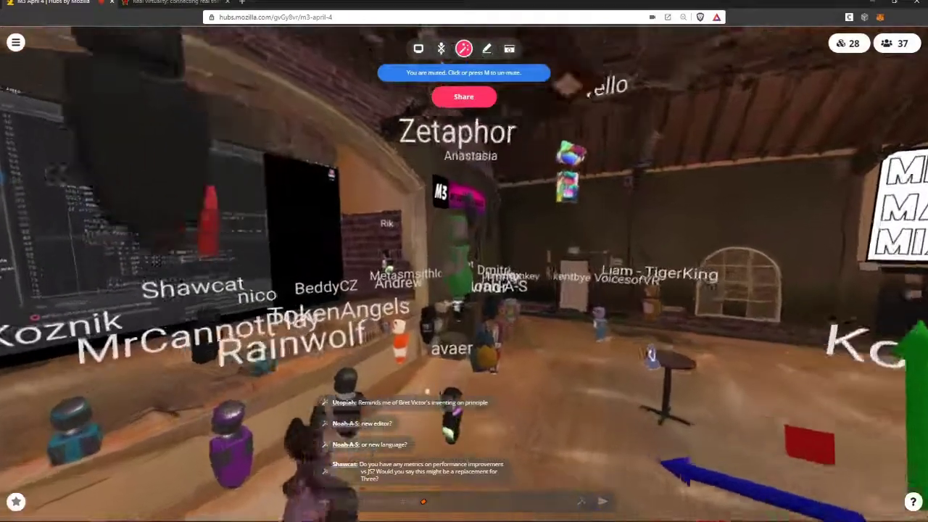
pyautogui.press('w')
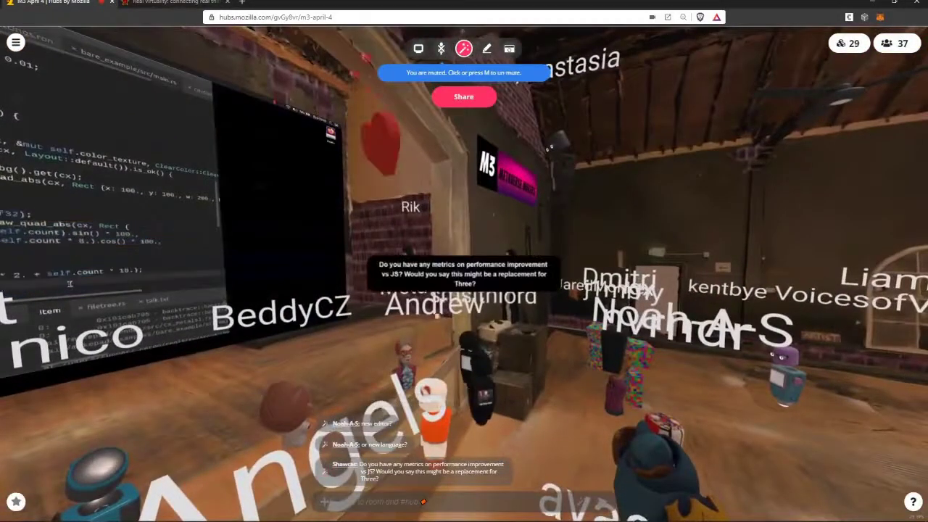
pyautogui.press('w')
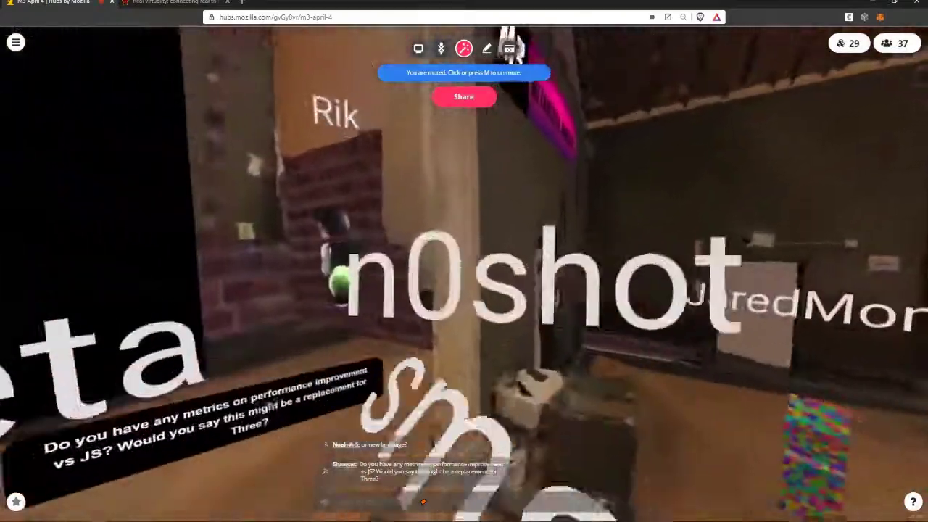
# Back away from the brick wall and turn to frame the stage and code screen.
pyautogui.press('s')
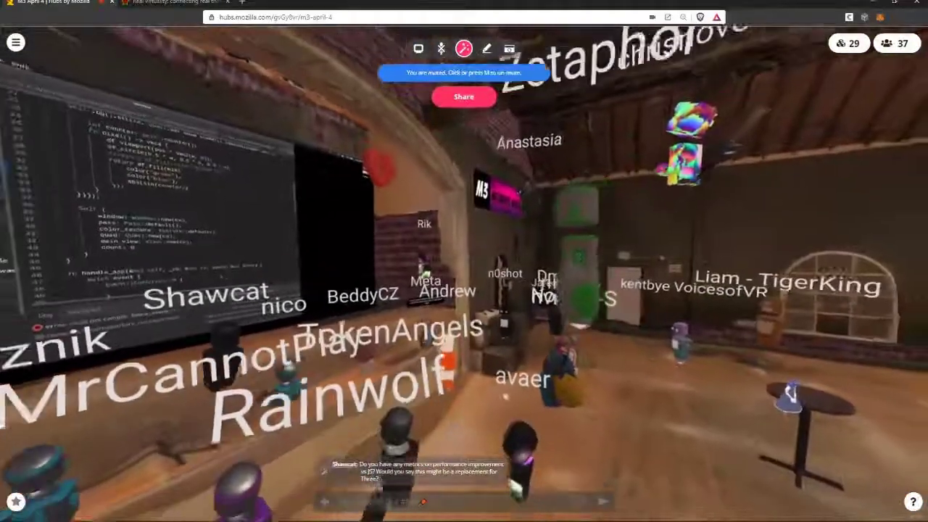
pyautogui.press('e')
pyautogui.press('q')
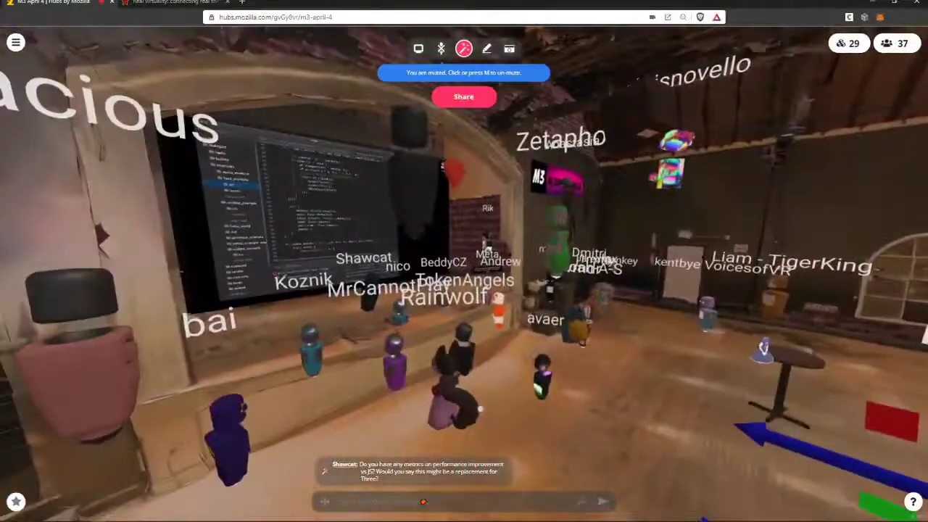
pyautogui.press('s')
pyautogui.press('e')
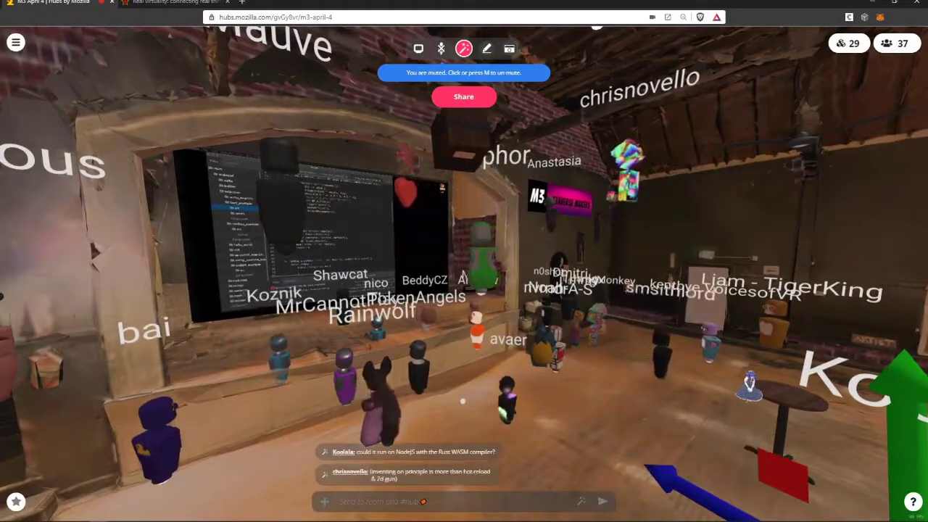
# Walk forward with W toward the stage and its live-coded program.
pyautogui.press('w')
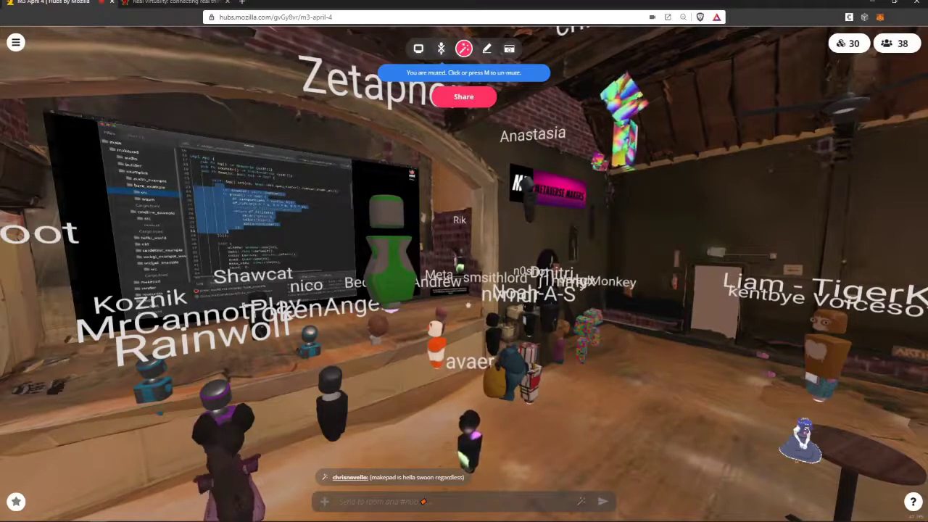
# Walk past the avatars up to the floating question cards by the wall.
pyautogui.press('w')
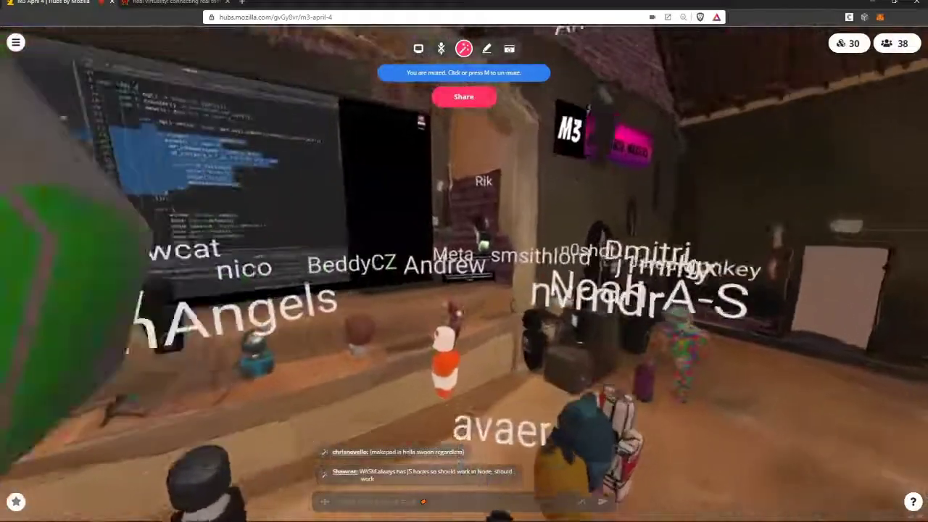
pyautogui.press('w')
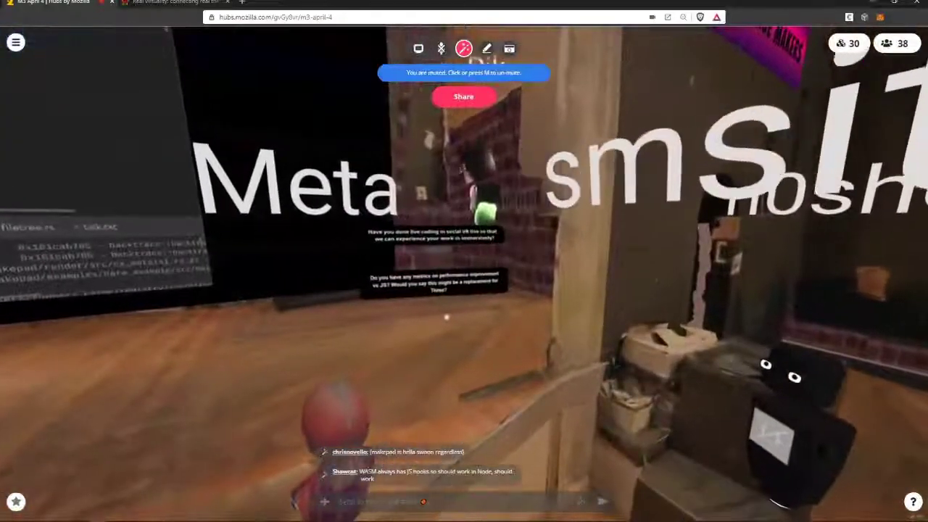
pyautogui.press('w')
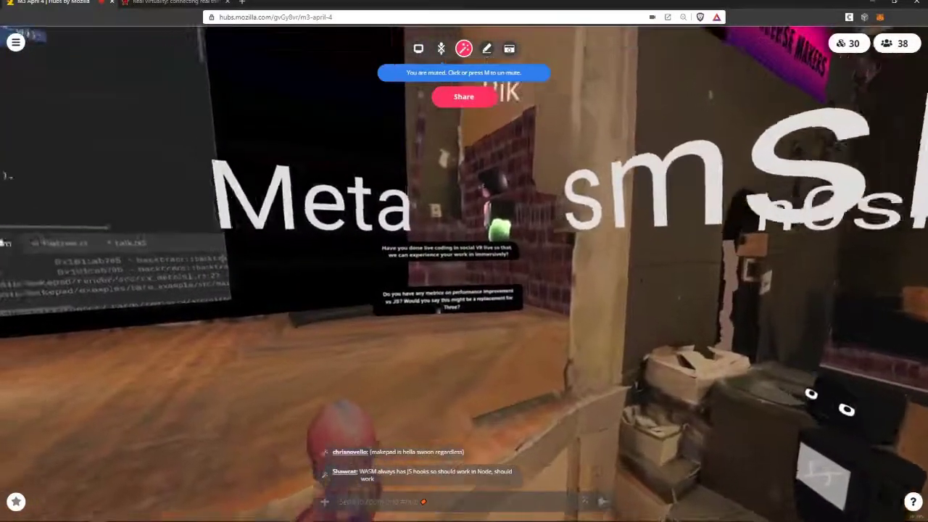
pyautogui.press('w')
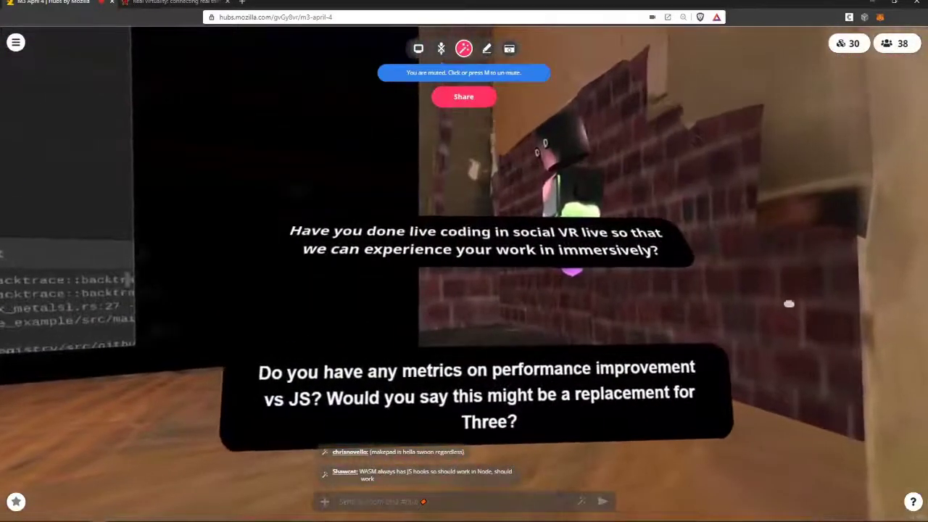
# Screenshot the two question cards, then tilt the view and step back in.
pyautogui.press('ctrl+Print')
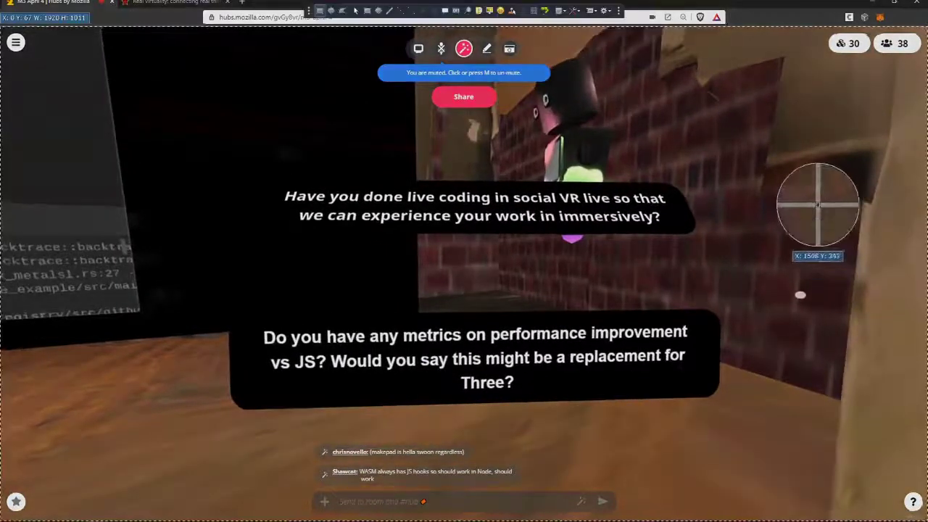
pyautogui.moveTo(696, 145); pyautogui.dragTo(214, 435)
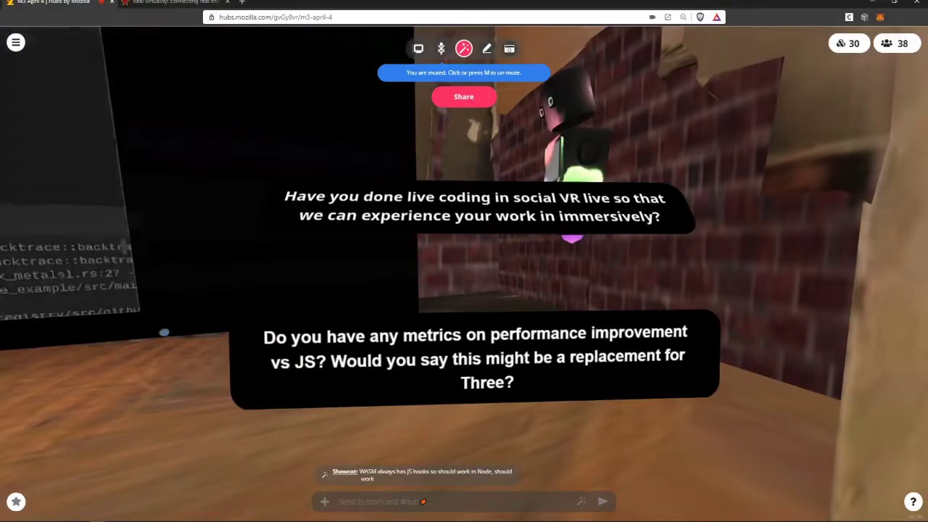
pyautogui.moveTo(202, 432); pyautogui.dragTo(164, 360)
pyautogui.press('s')
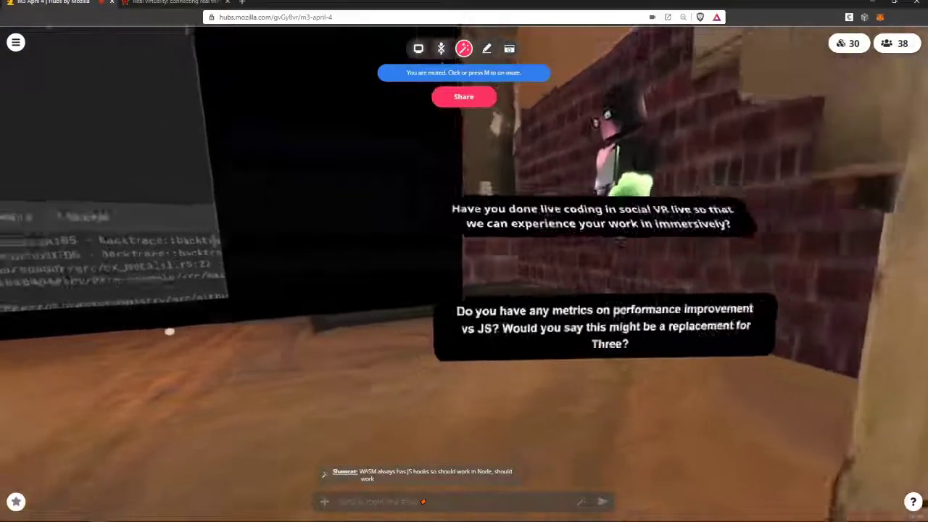
pyautogui.press('w')
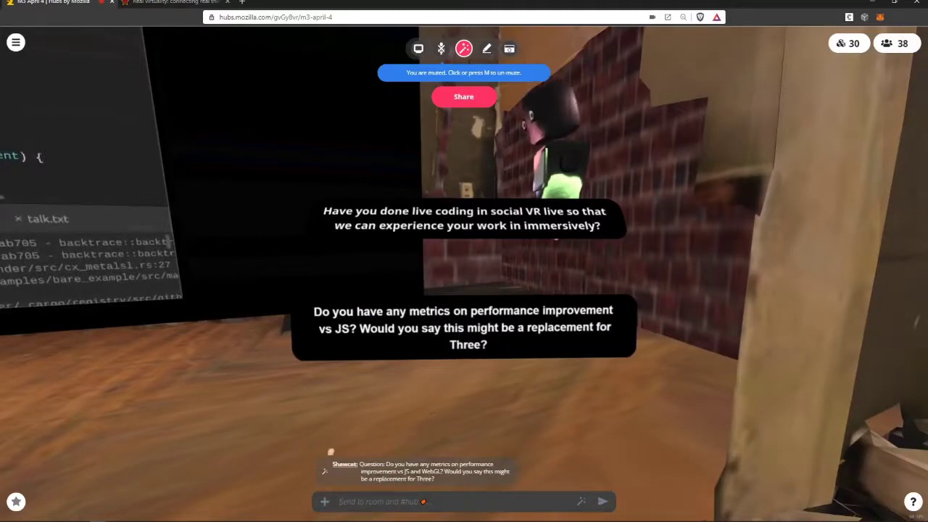
# Open the question card's action menu, then close it again.
pyautogui.click(423, 334)
pyautogui.click(459, 393)
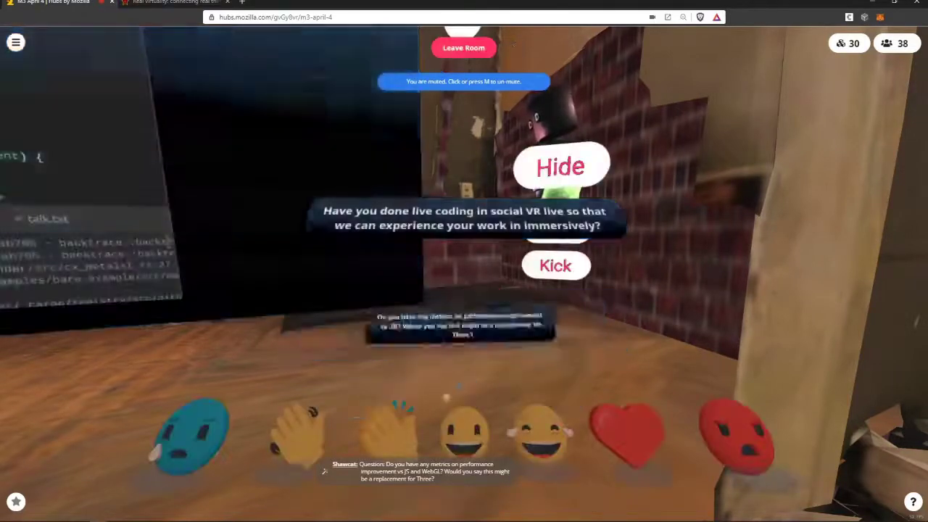
pyautogui.click(326, 472)
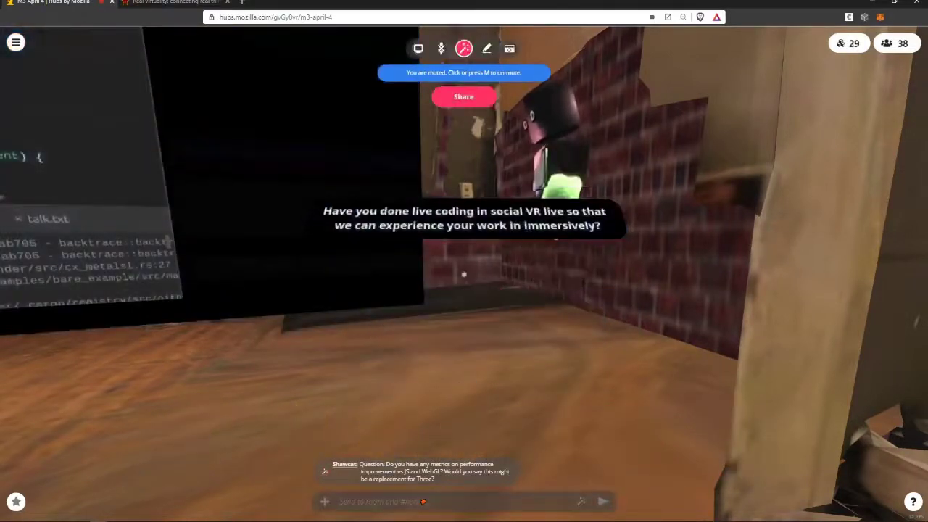
# Back away, then walk up to face the whole live-coding question card.
pyautogui.press('s')
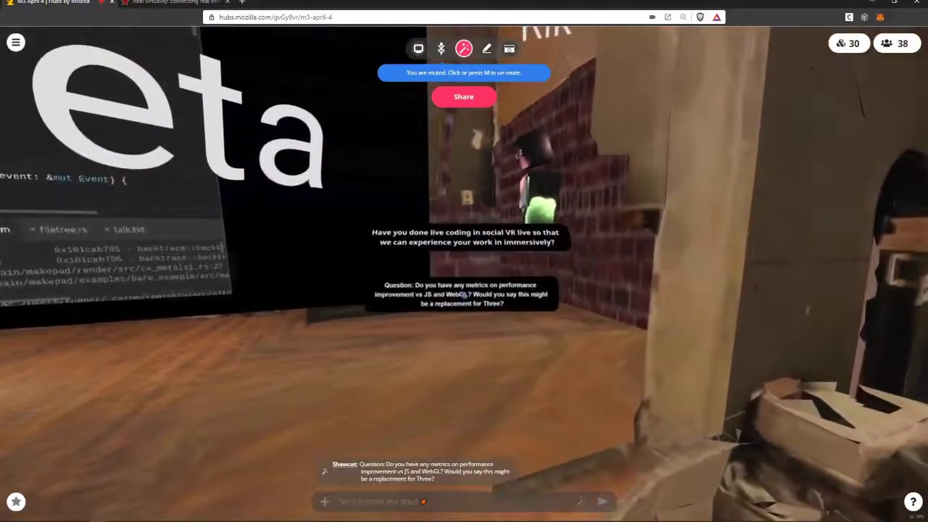
pyautogui.press('s')
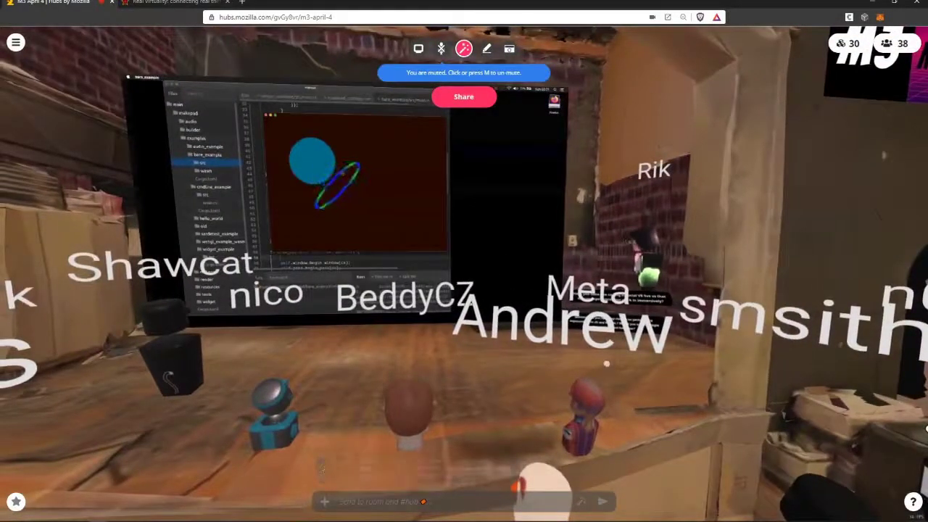
pyautogui.press('w')
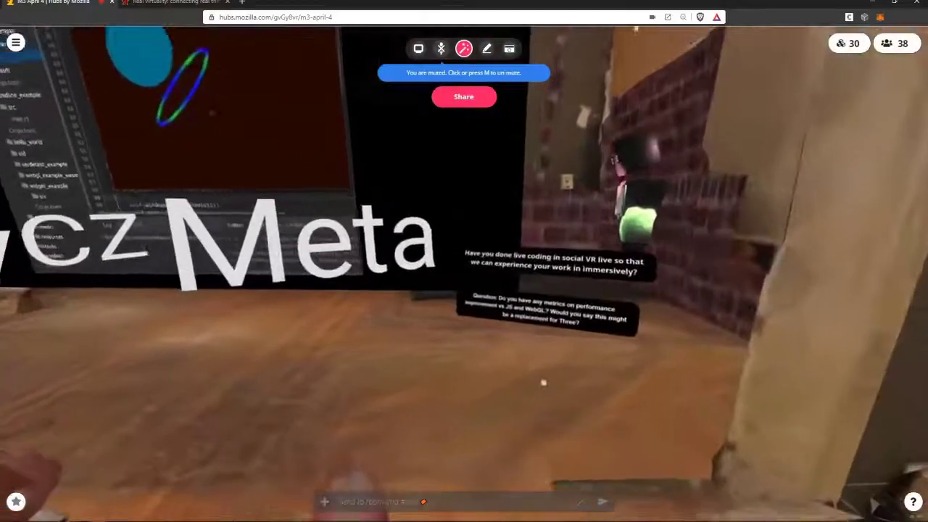
pyautogui.press('w')
pyautogui.press('d')
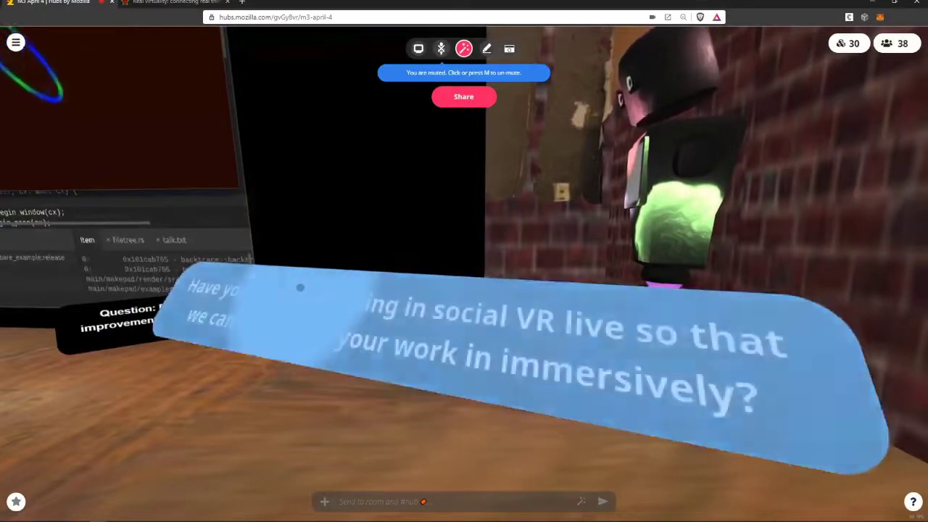
# Drag the live-coding question card to sit below the performance question card.
pyautogui.moveTo(385, 314); pyautogui.dragTo(409, 371)
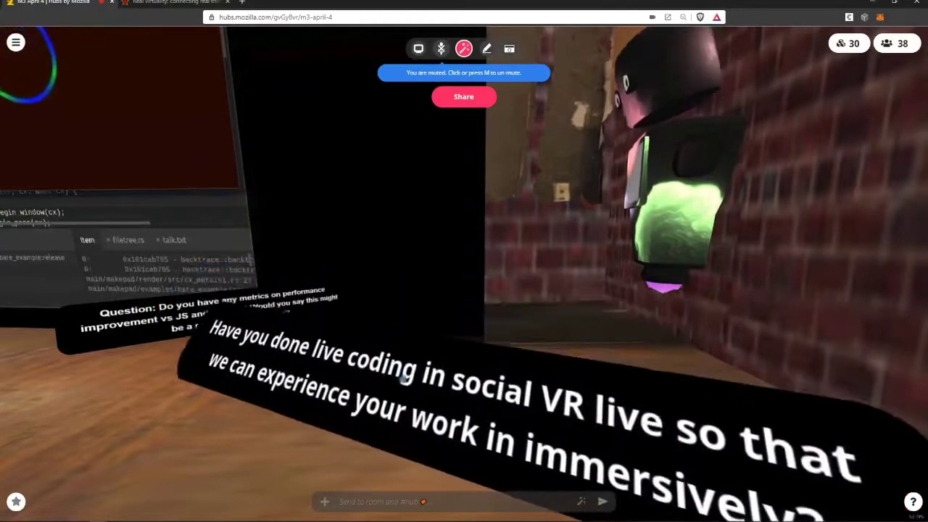
pyautogui.moveTo(403, 379)
pyautogui.mouseDown()
pyautogui.moveTo(209, 371)
pyautogui.moveTo(234, 337)
pyautogui.moveTo(236, 349)
pyautogui.mouseUp()
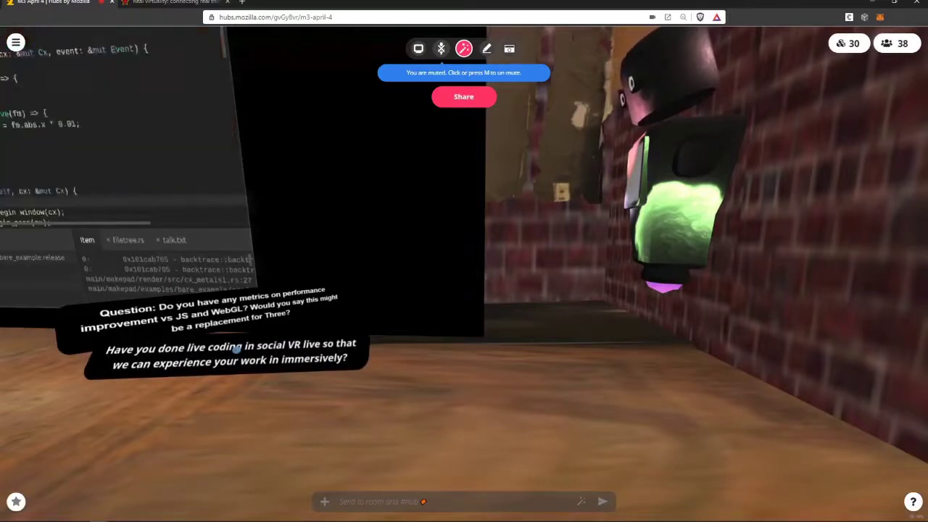
pyautogui.moveTo(236, 349); pyautogui.dragTo(252, 370)
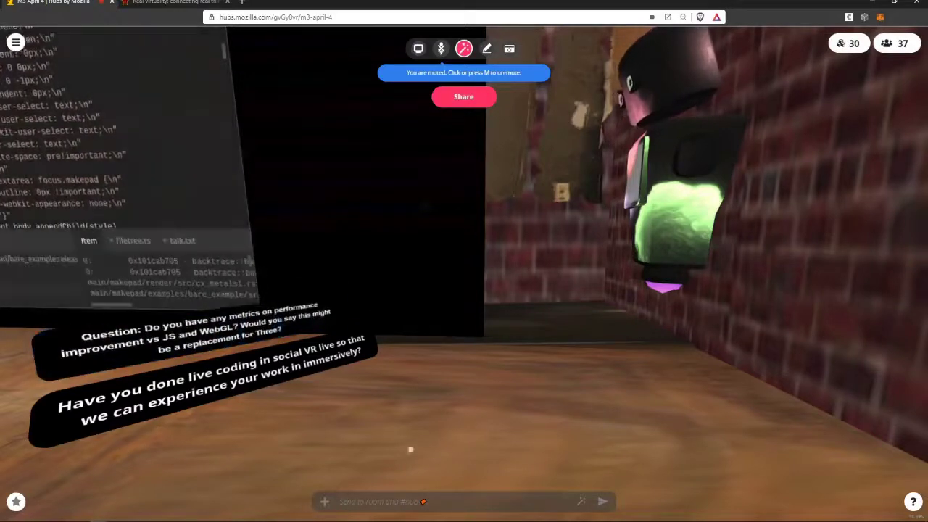
# Walk back past the boxes toward the code screen and the audience name tags.
pyautogui.moveTo(503, 385); pyautogui.dragTo(445, 382)
pyautogui.press('s')
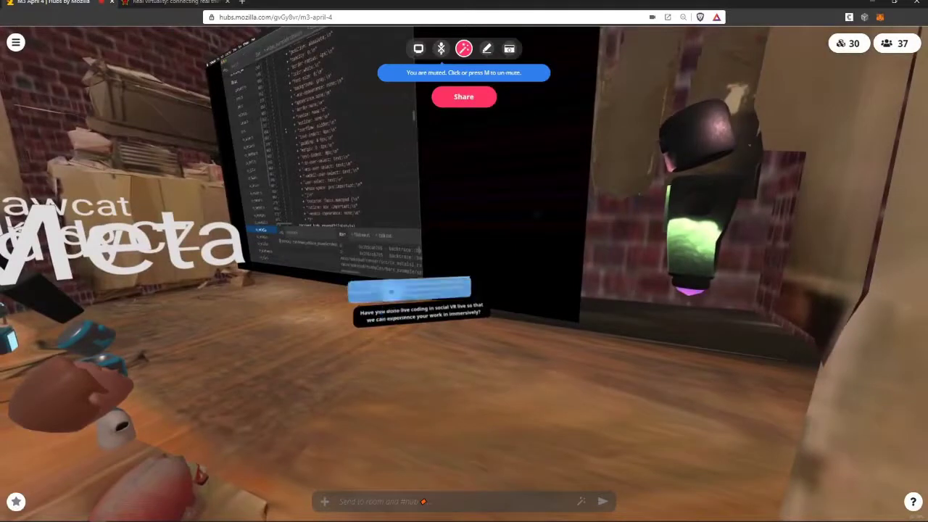
pyautogui.press('d')
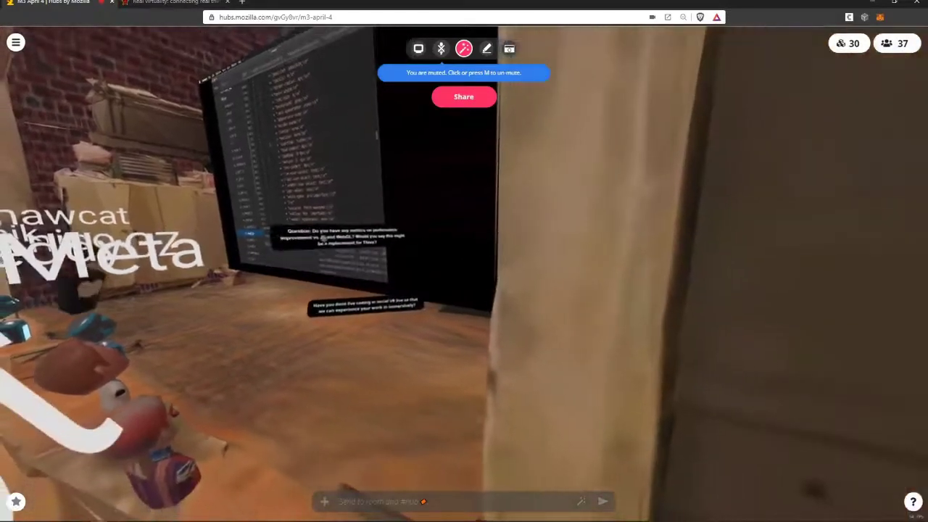
pyautogui.press('w')
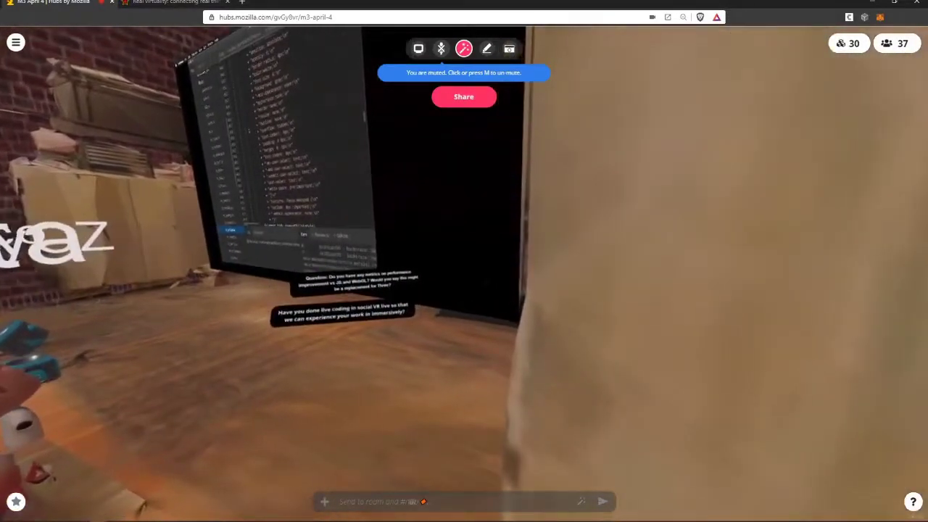
pyautogui.press('a')
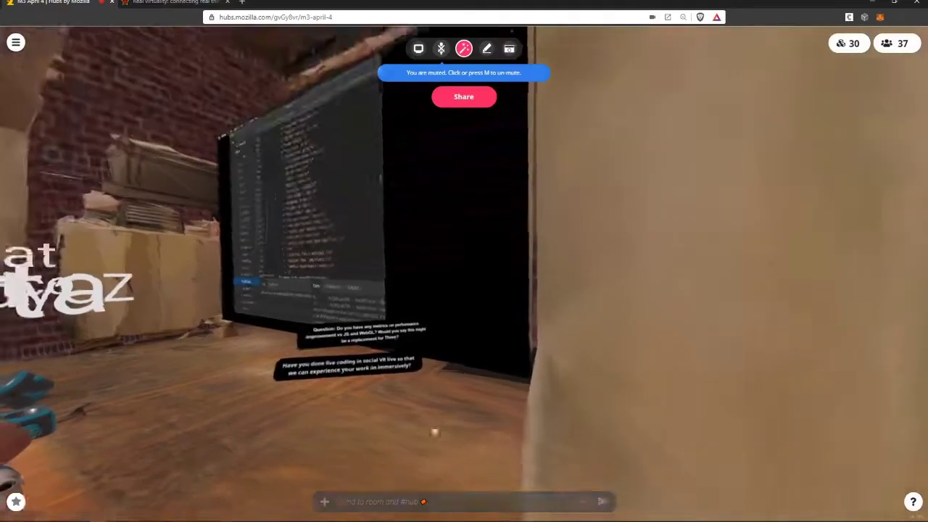
pyautogui.press('w')
pyautogui.press('w')
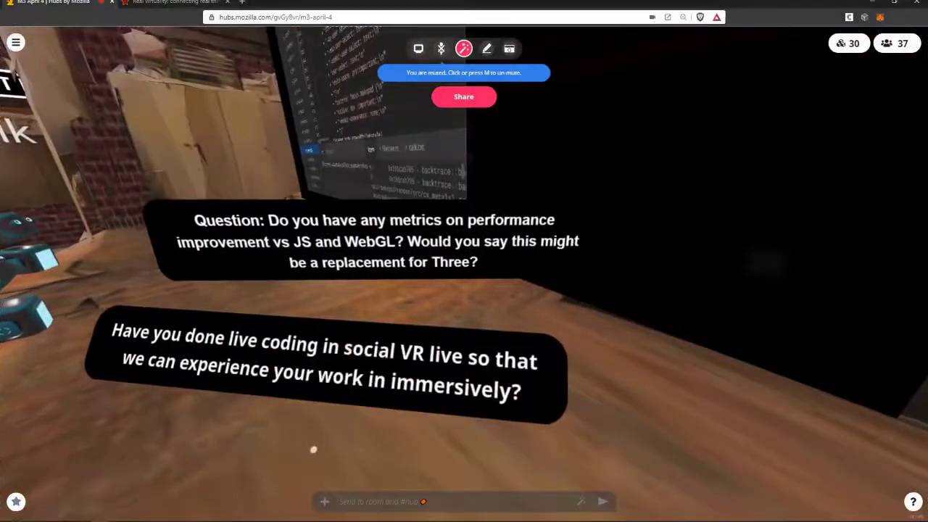
pyautogui.moveTo(307, 449)
pyautogui.mouseDown()
pyautogui.moveTo(249, 436)
pyautogui.moveTo(420, 411)
pyautogui.mouseUp()
pyautogui.press('w')
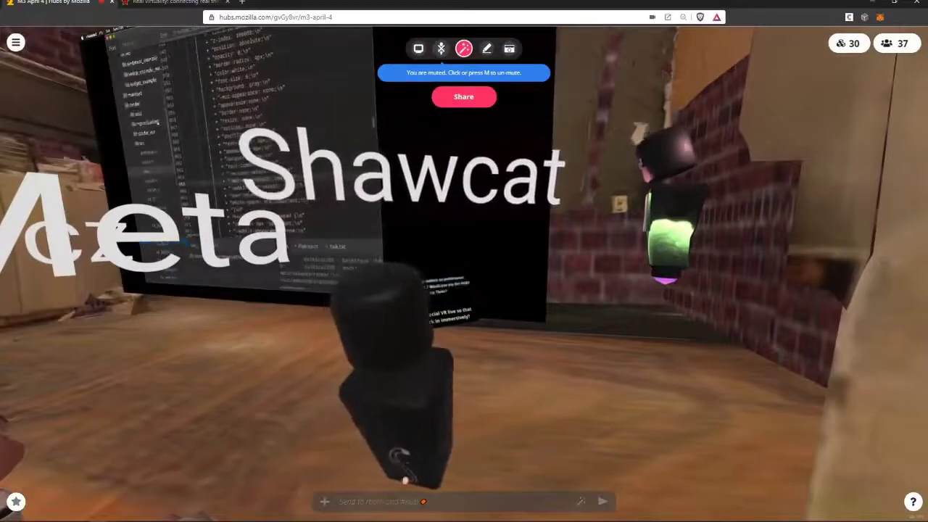
# Send a chat message about the screenshot to the room.
pyautogui.press('Return')
pyautogui.write('shaw i took a scree')
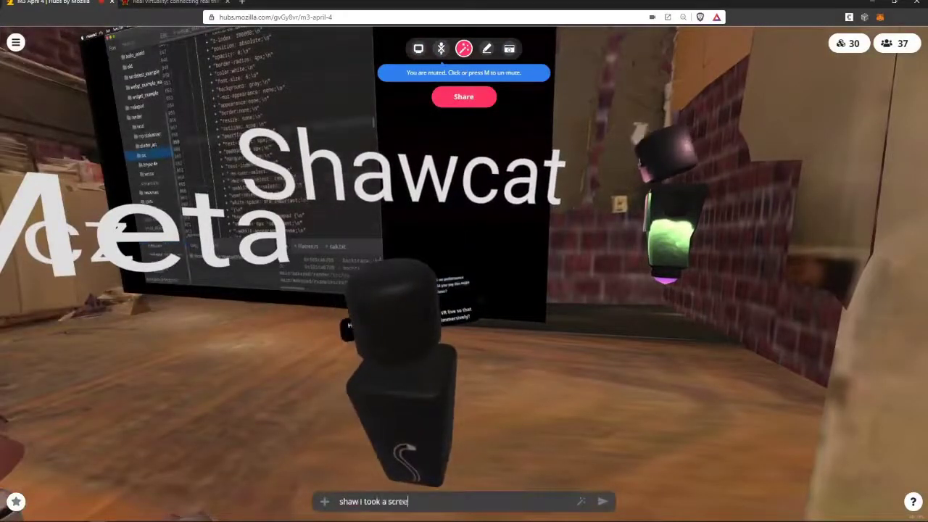
pyautogui.write('nshot of the quest')
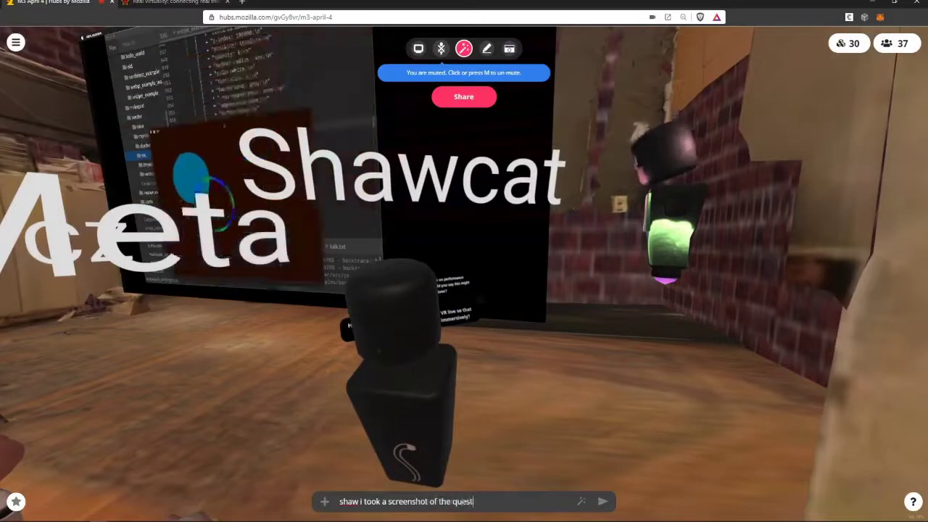
pyautogui.write('ion')
pyautogui.press('Return')
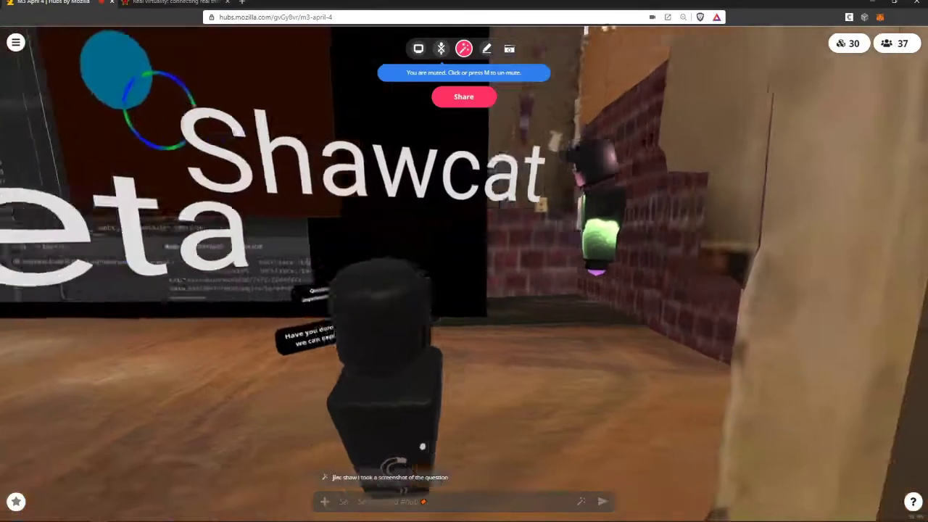
# Toggle the scene freeze, turn toward the pillar, and send 'ill repost it in a bit'.
pyautogui.press('Tab')
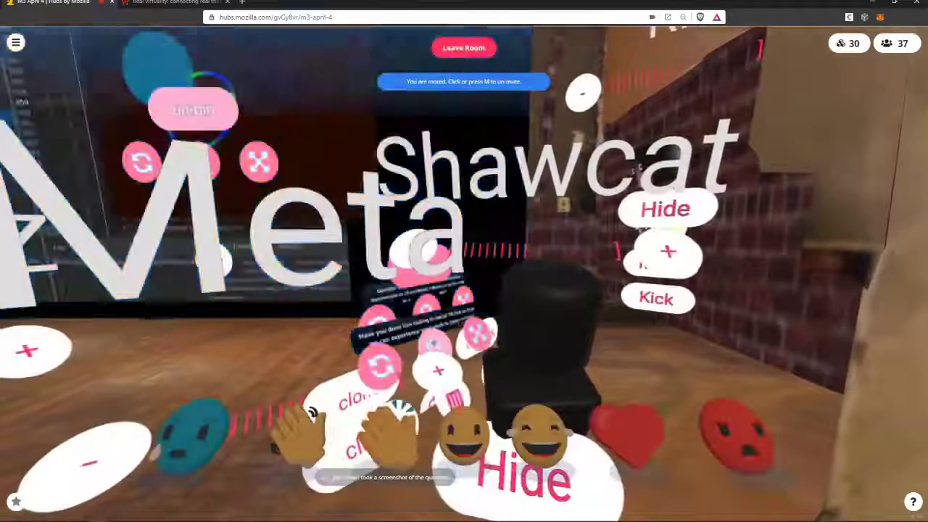
pyautogui.press('Tab')
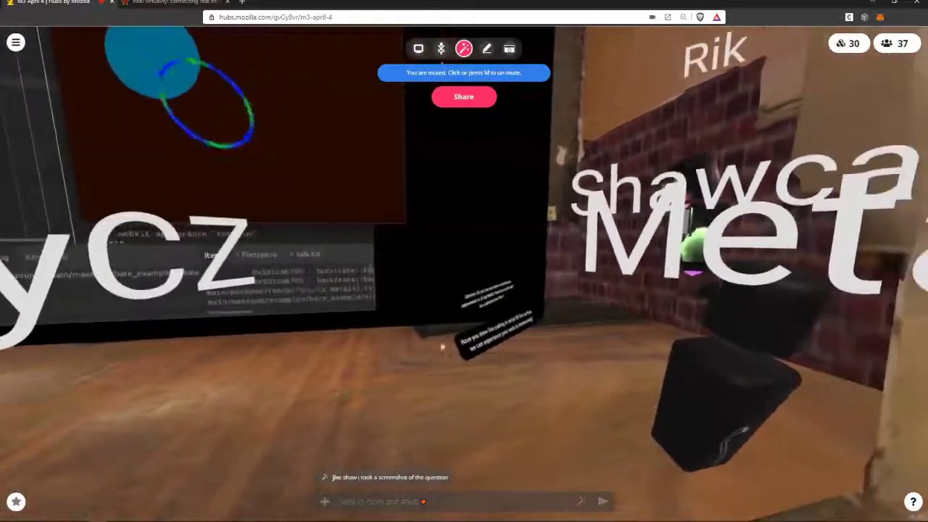
pyautogui.press('Tab')
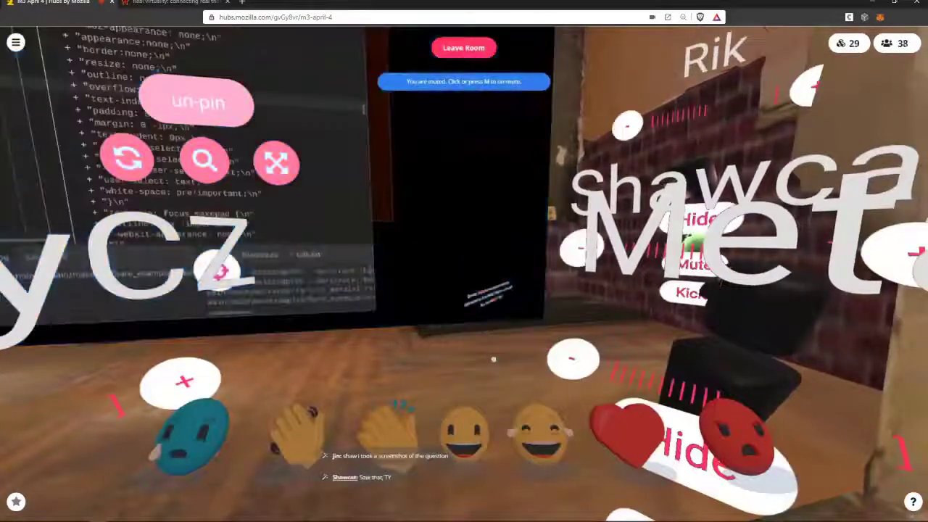
pyautogui.press('Tab')
pyautogui.moveTo(389, 47); pyautogui.dragTo(186, 46)
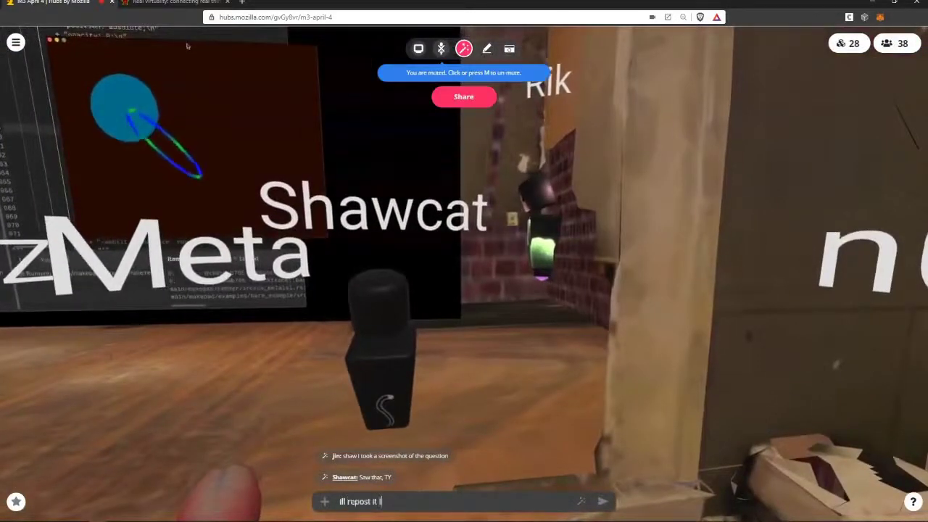
pyautogui.press('Return')
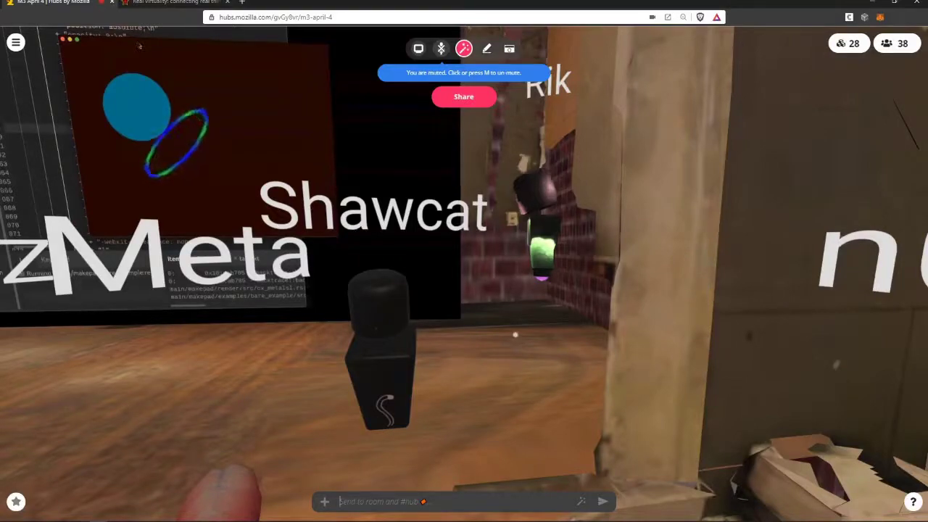
# Step back, approach the stage screen, and freeze the scene to inspect it.
pyautogui.press('s')
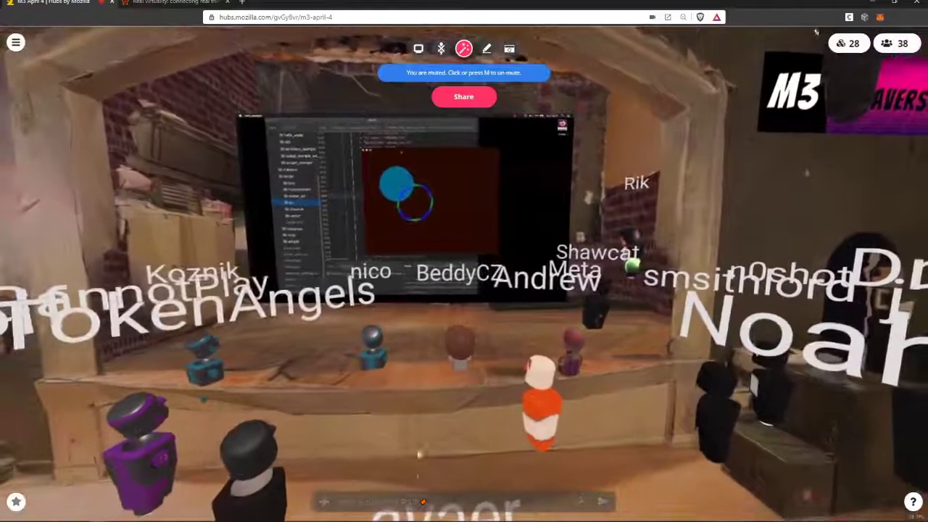
pyautogui.press('w')
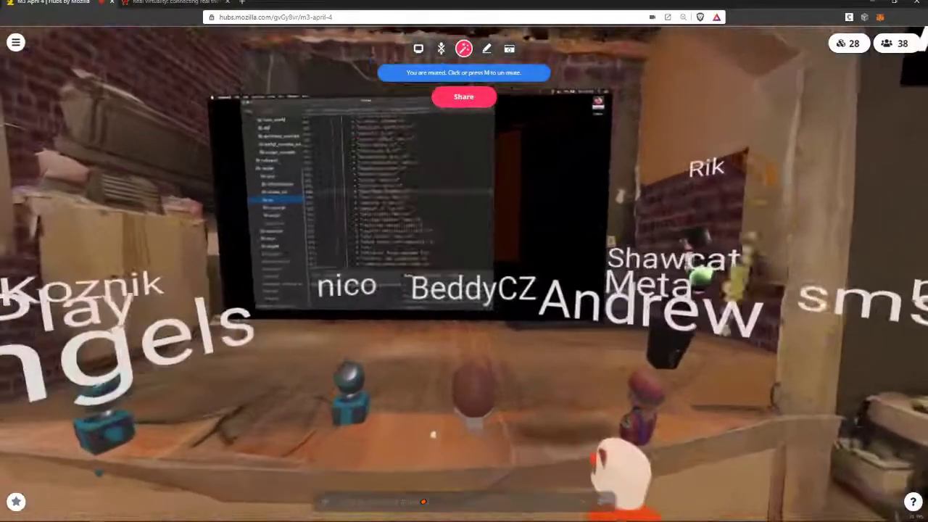
pyautogui.press('space')
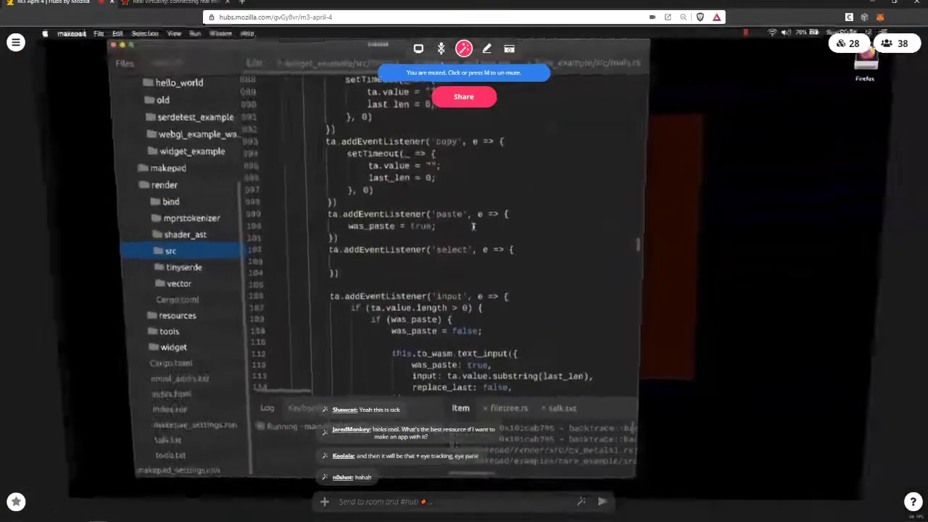
# Move back and forth on the code screen close-up, then exit the inspect view.
pyautogui.press('s')
pyautogui.press('w')
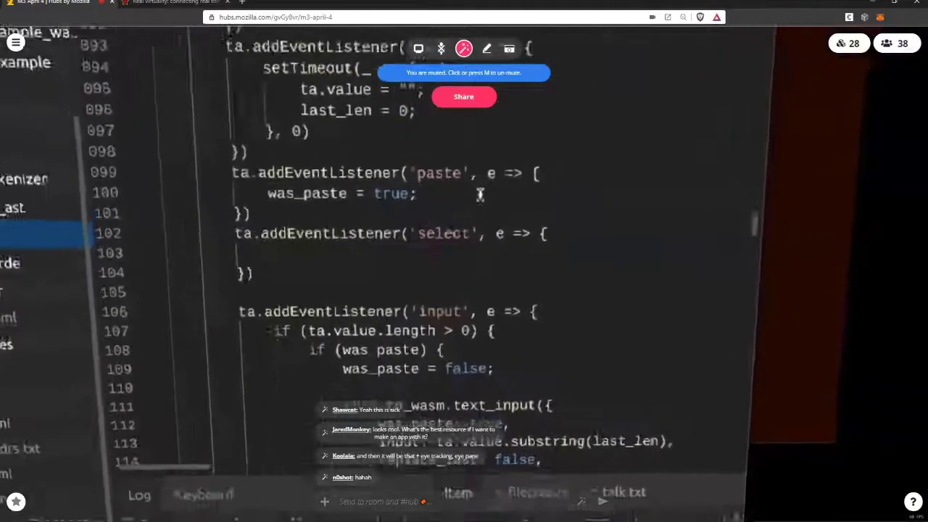
pyautogui.press('s')
pyautogui.press('w')
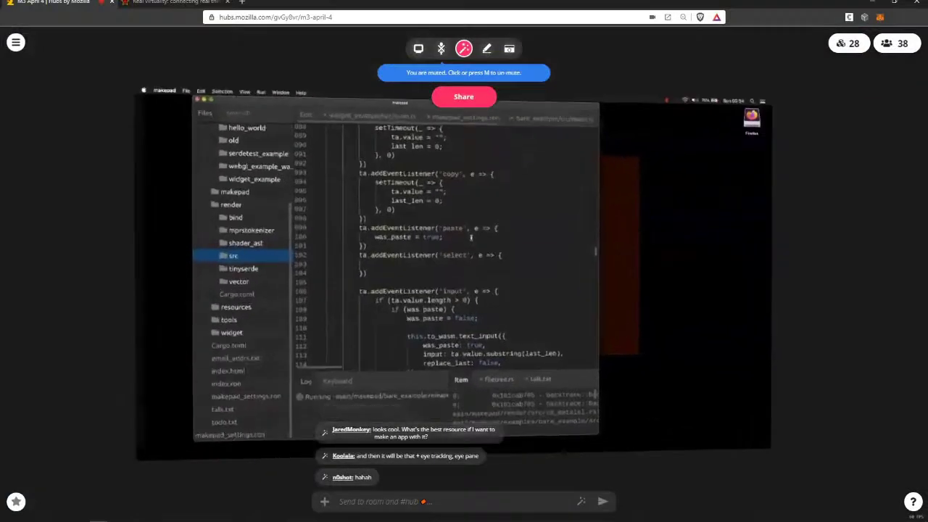
pyautogui.press('s')
pyautogui.press('a')
pyautogui.press('Escape')
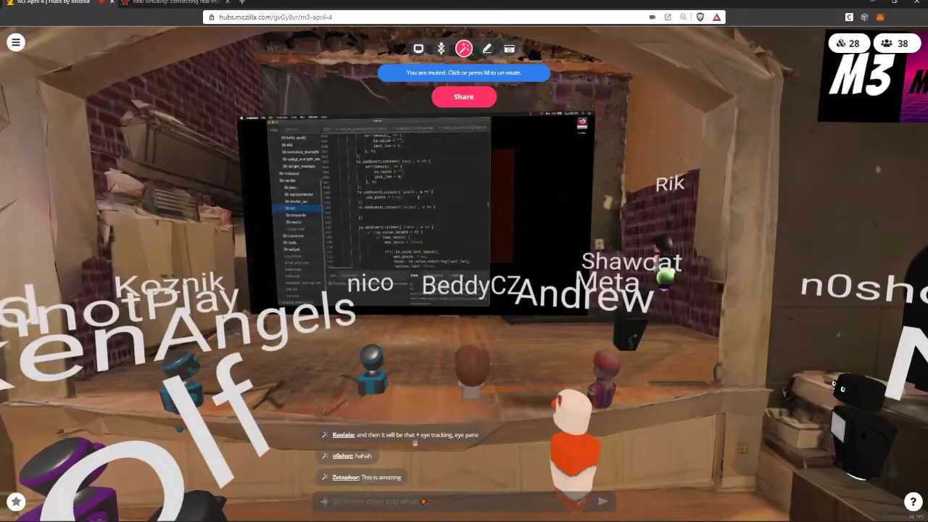
# Toggle freeze mode on and off, then walk toward the shared screen.
pyautogui.press('space')
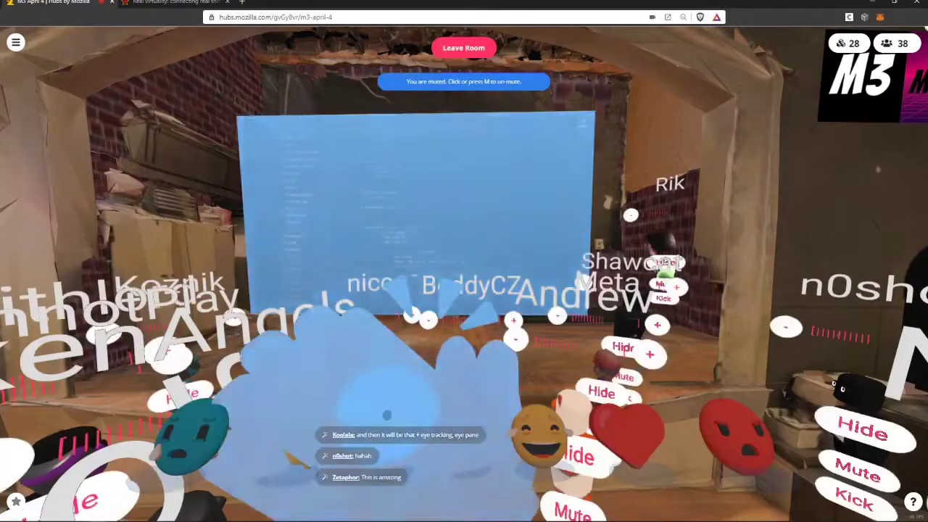
pyautogui.press('space')
pyautogui.press('s')
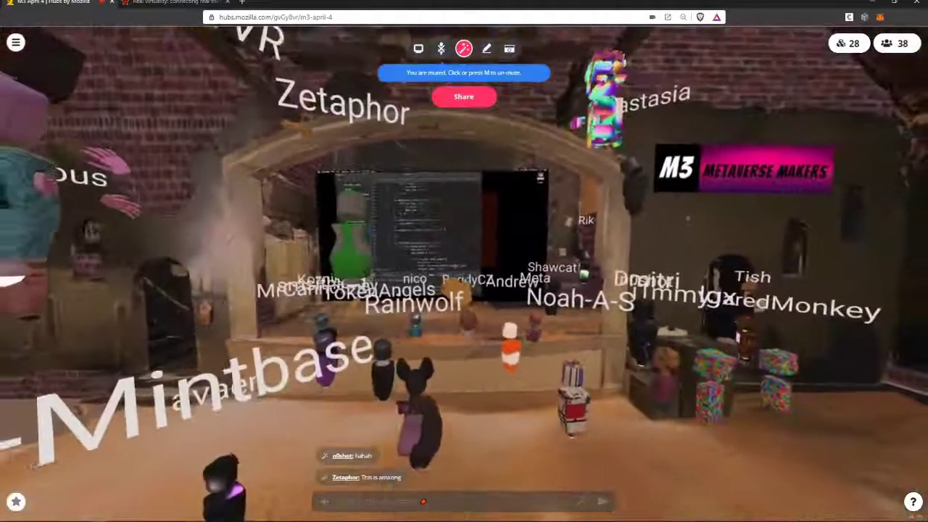
pyautogui.press('w')
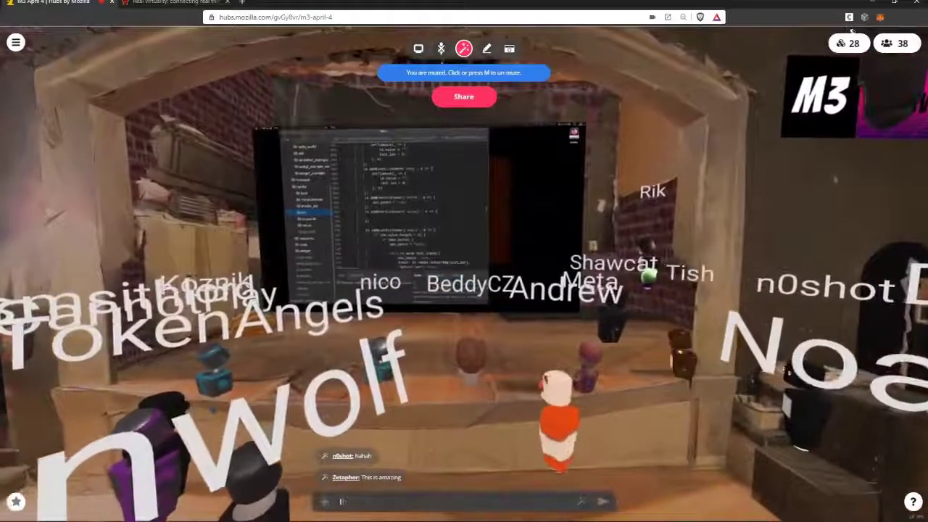
pyautogui.write("we'll")
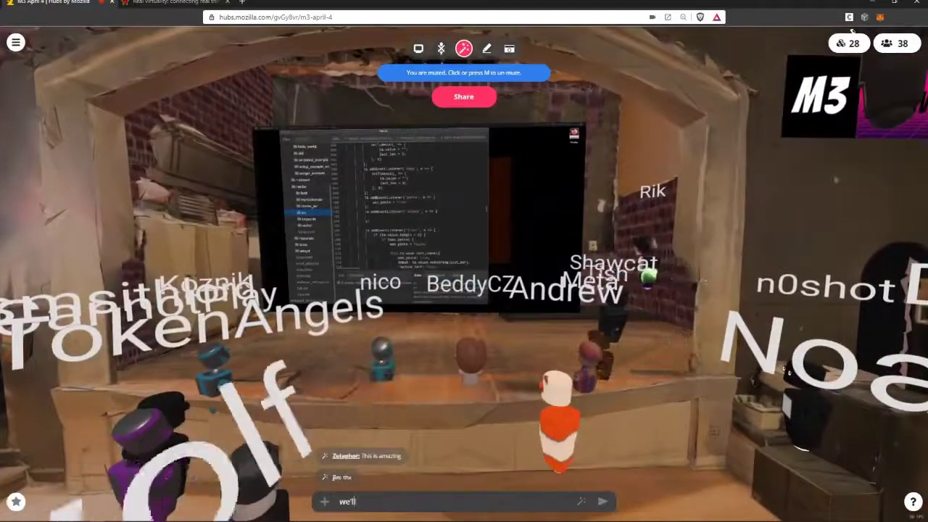
# Send 'hope you'll be at the mixer afterwords' to chat and keep approaching the screen.
pyautogui.press('BackSpace')
pyautogui.press('BackSpace')
pyautogui.press('BackSpace')
pyautogui.write("hope you'll")
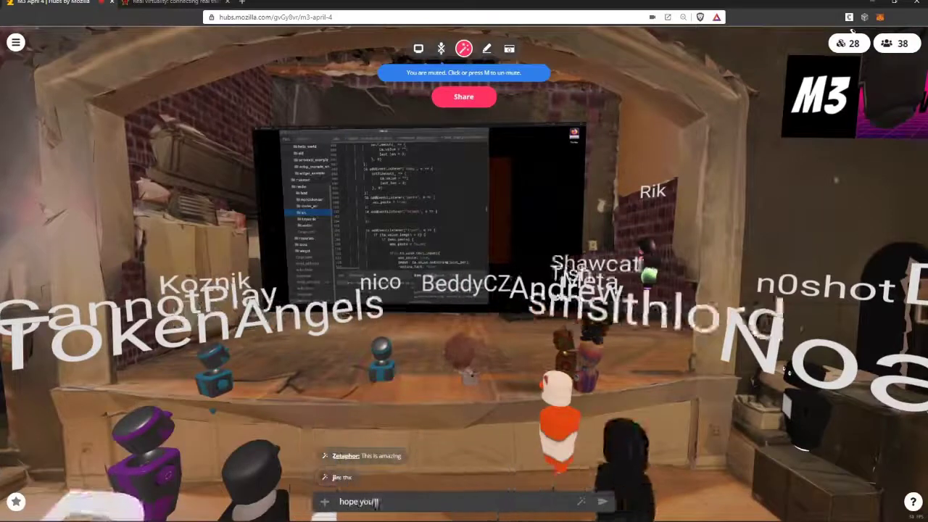
pyautogui.write(' be at the v')
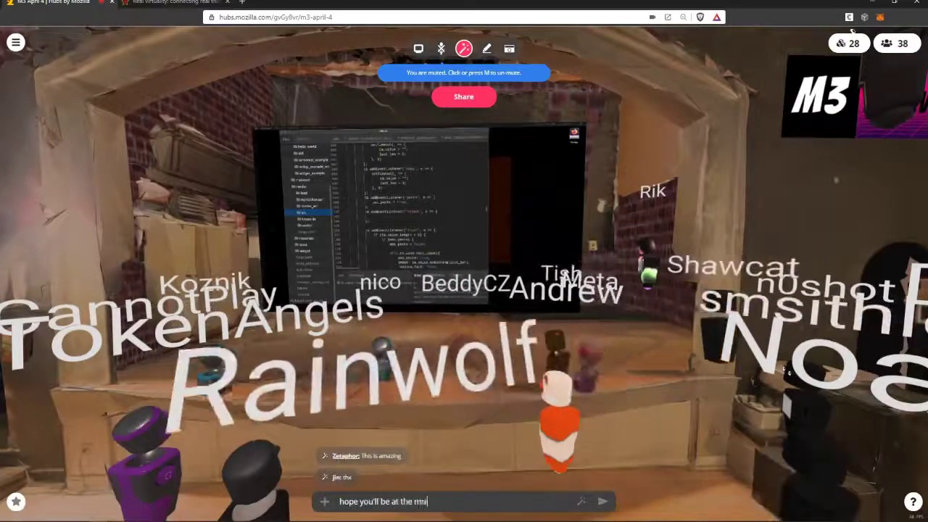
pyautogui.write('rds')
pyautogui.press('Return')
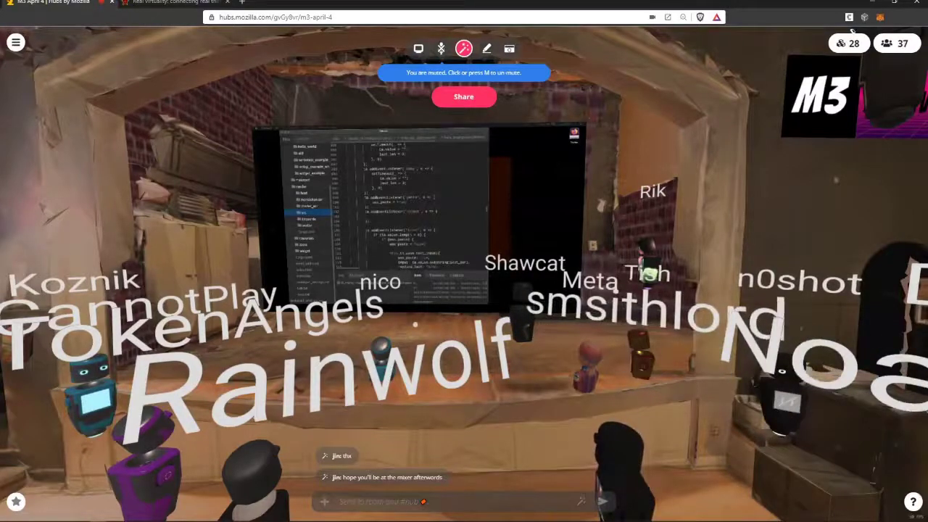
pyautogui.press('w')
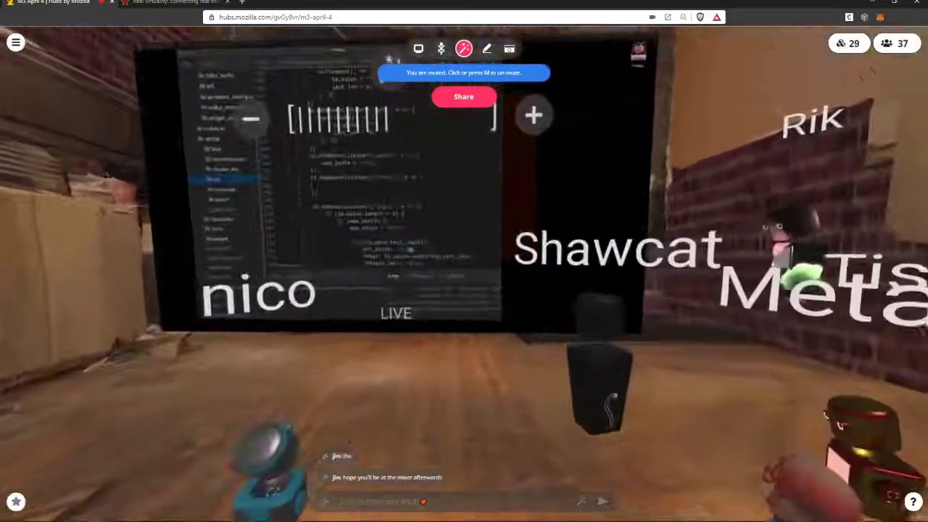
# Toggle freeze mode on and off and turn away from the stage.
pyautogui.press('Tab')
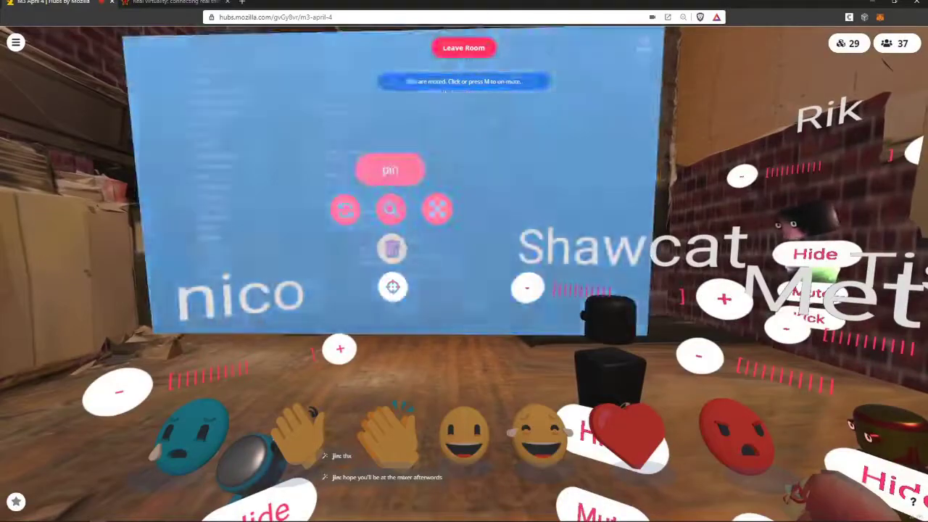
pyautogui.press('Tab')
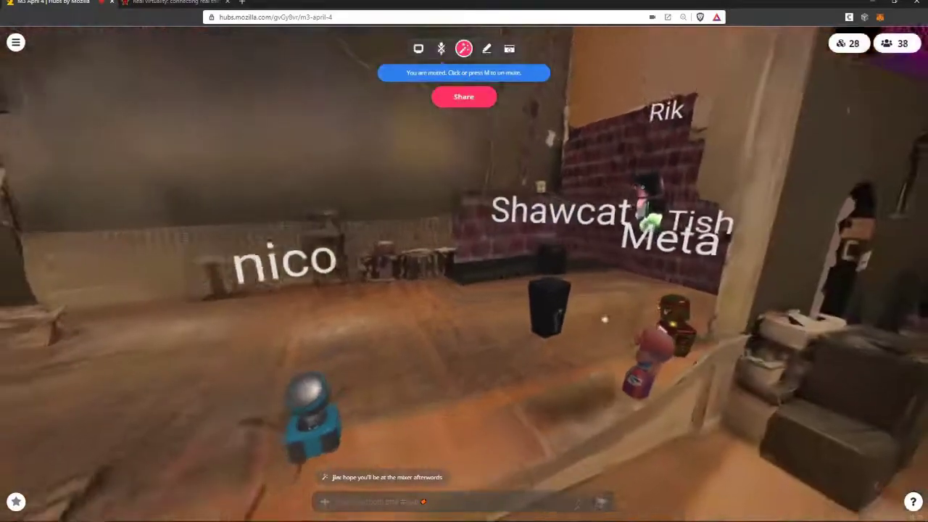
pyautogui.write('we must move on f')
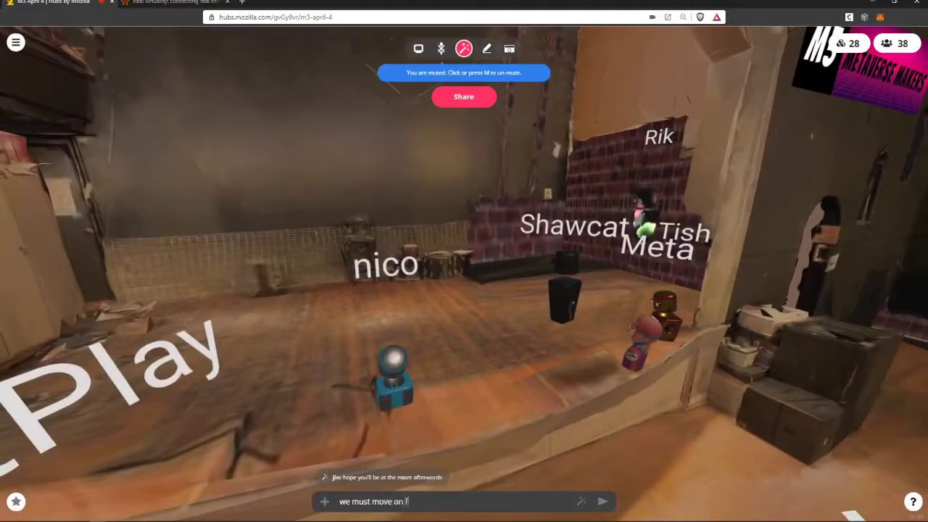
# Turn the camera right and left to take in the crowd and walls.
pyautogui.press('Right')
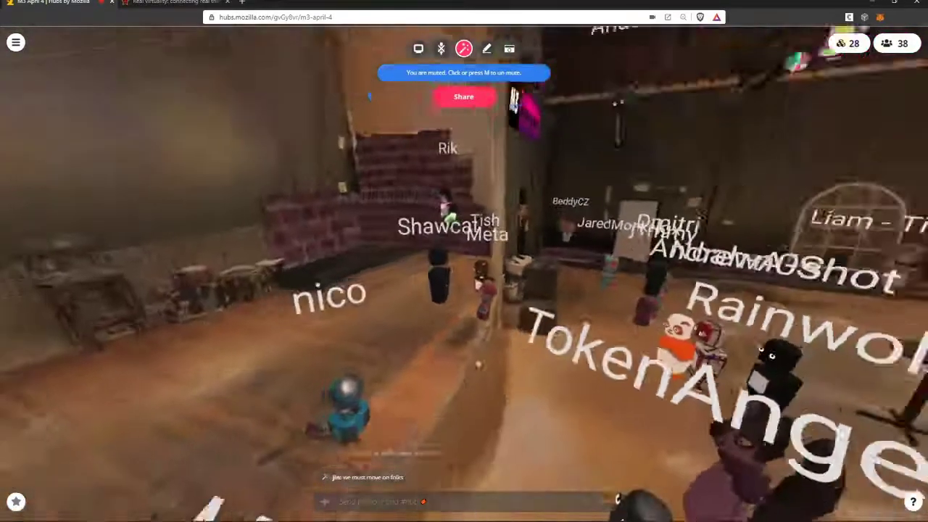
pyautogui.press('w')
pyautogui.press('Left')
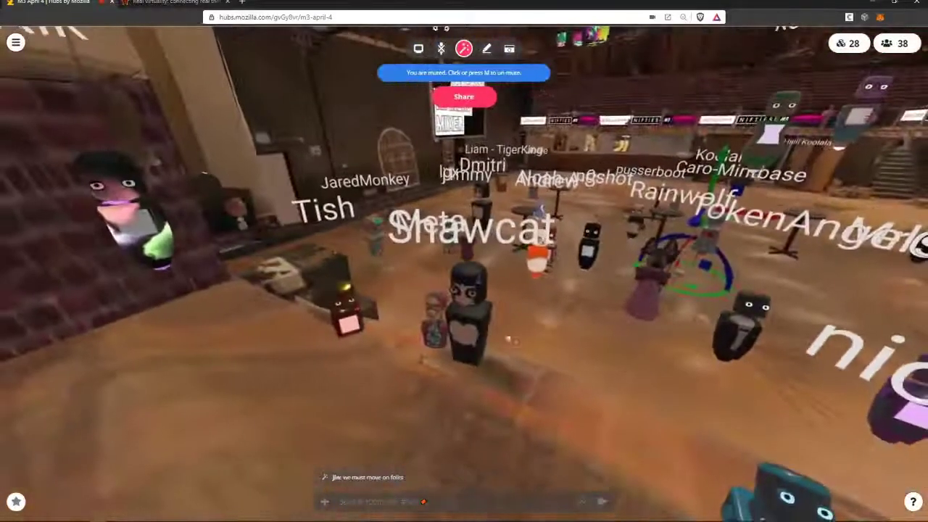
pyautogui.press('Right')
pyautogui.press('Left')
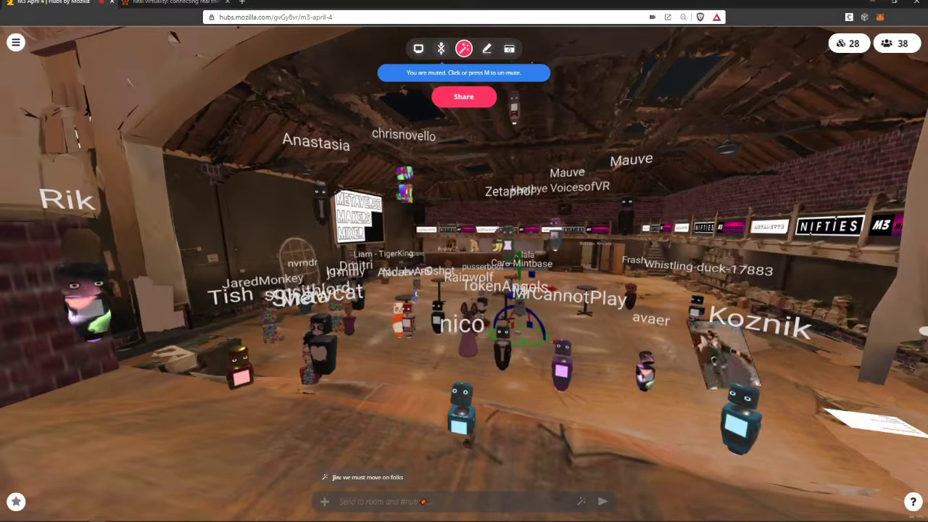
# Close the other browser tab and look around the crowded hall.
pyautogui.rightClick(174, 2)
pyautogui.click(210, 89)
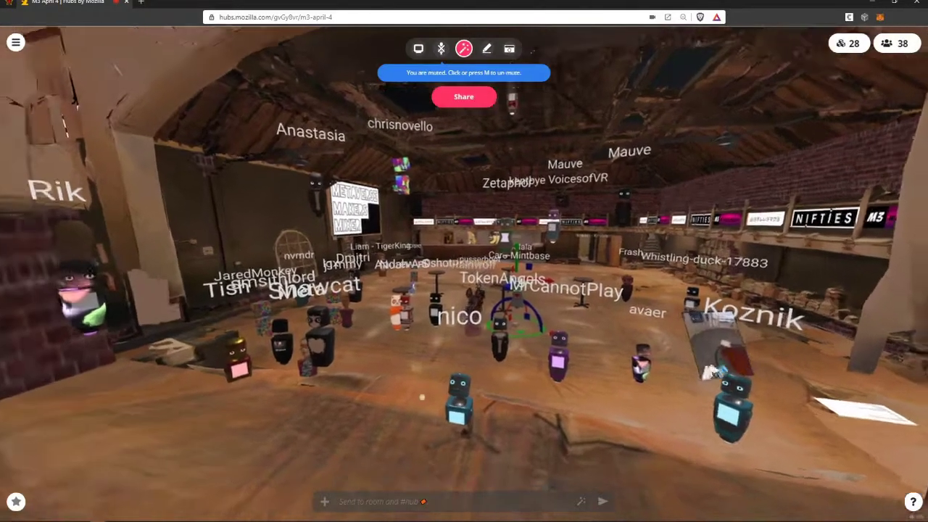
pyautogui.moveTo(464, 290); pyautogui.dragTo(406, 290)
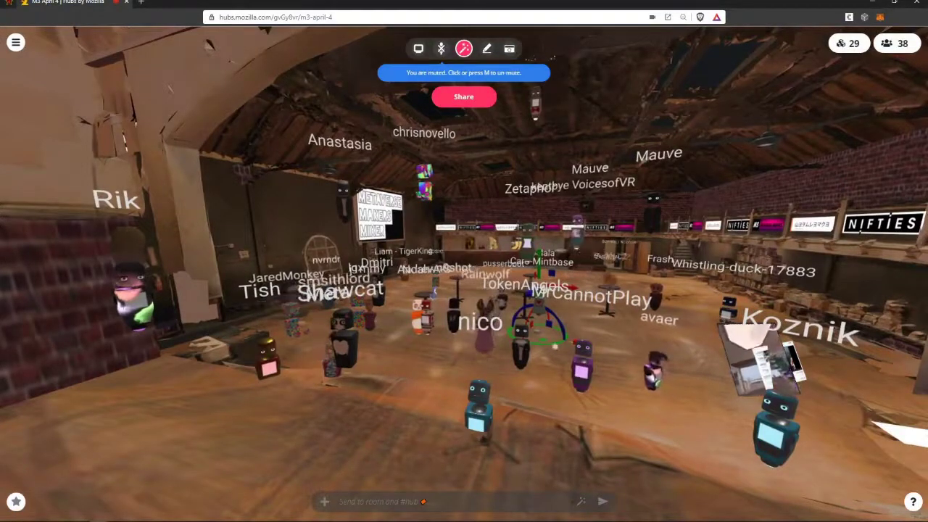
pyautogui.press('Return')
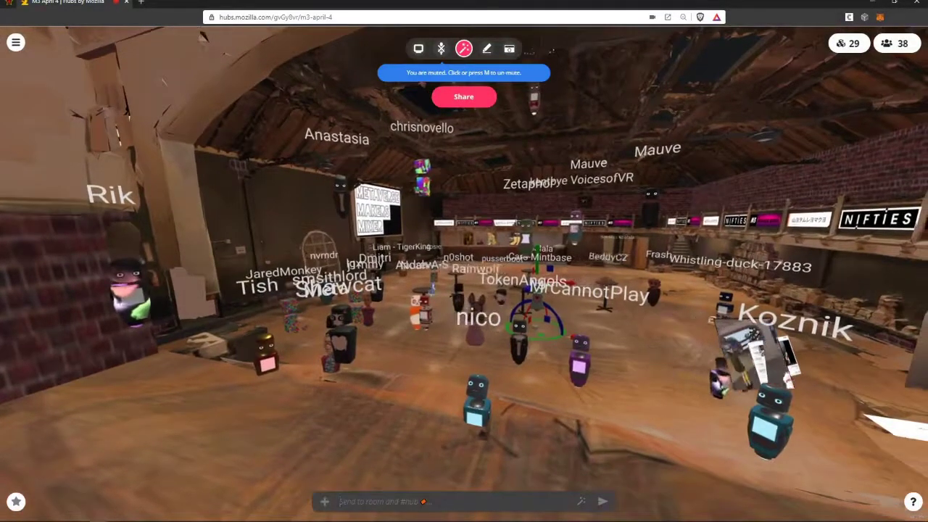